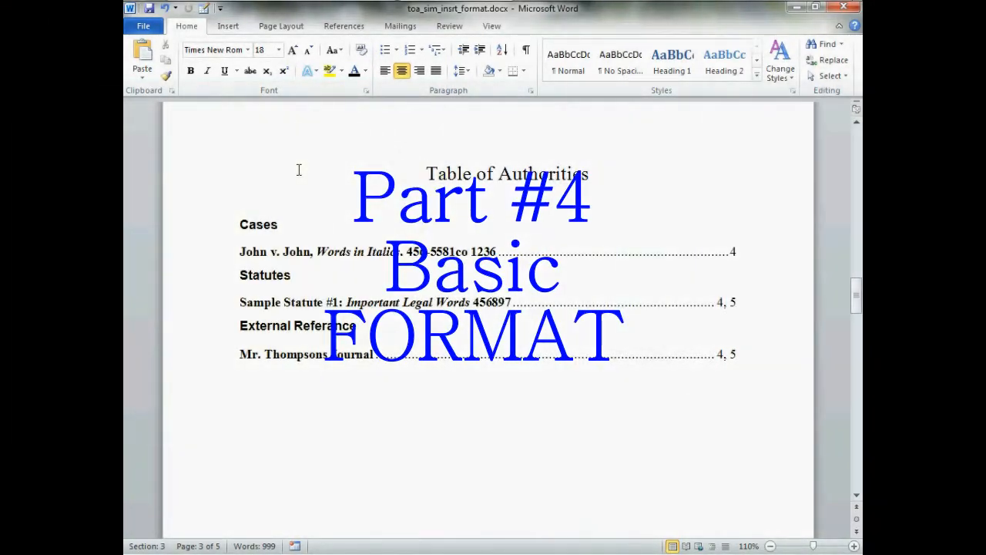
# Show the formatting marks and the ruler on the Table of Authorities page.
pyautogui.scroll(1, 299, 170)
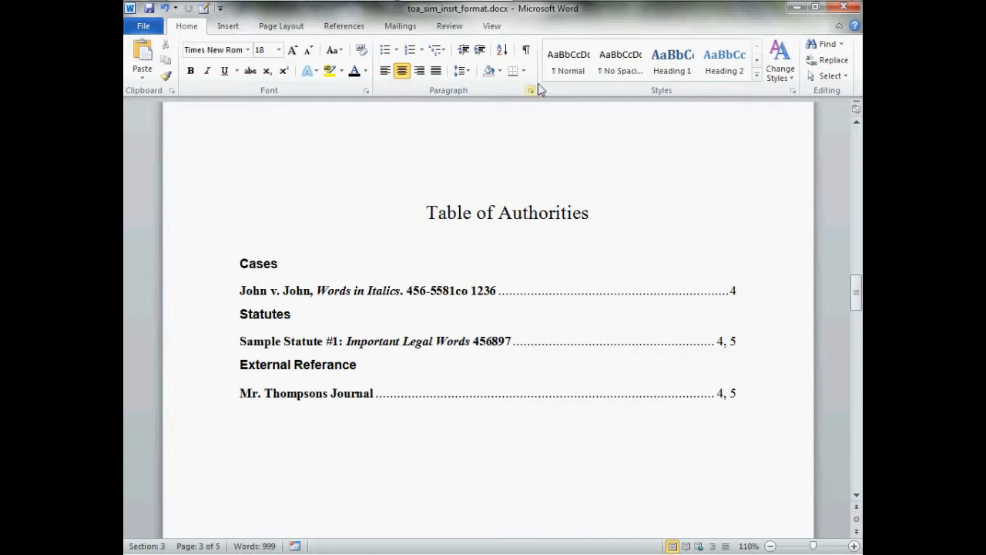
pyautogui.click(526, 51)
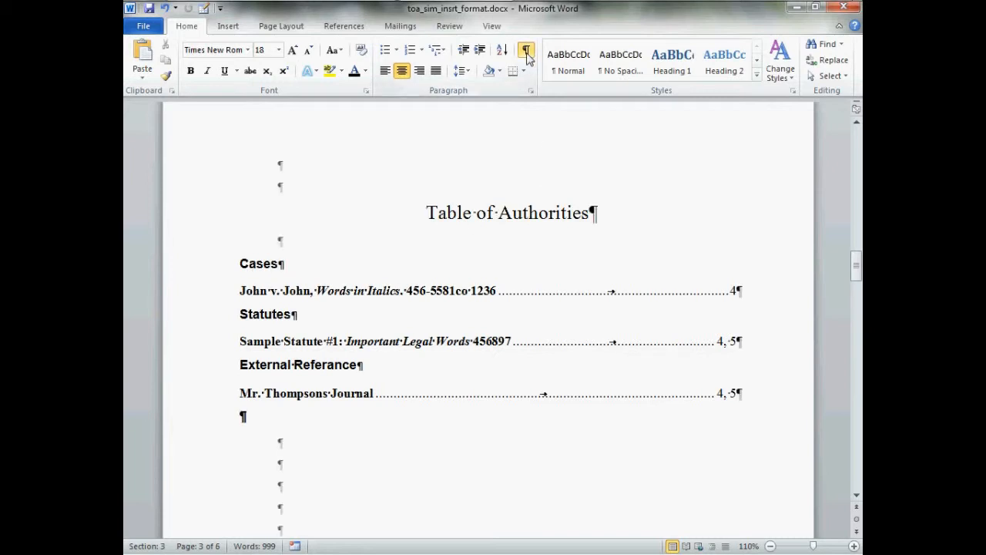
pyautogui.click(854, 110)
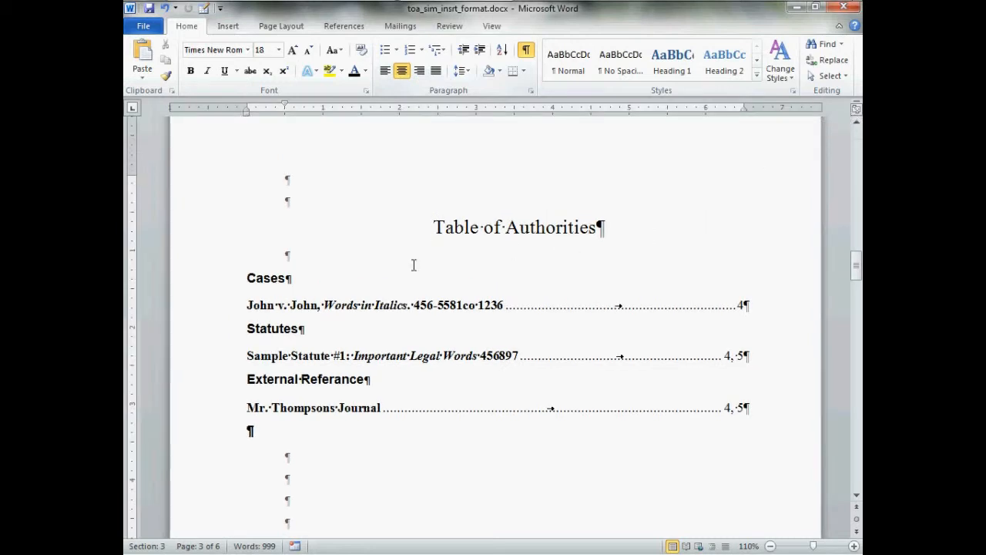
# Select all headings and entries in the table of authorities and move their right tab stop to about 5.7 inches.
pyautogui.click(322, 312)
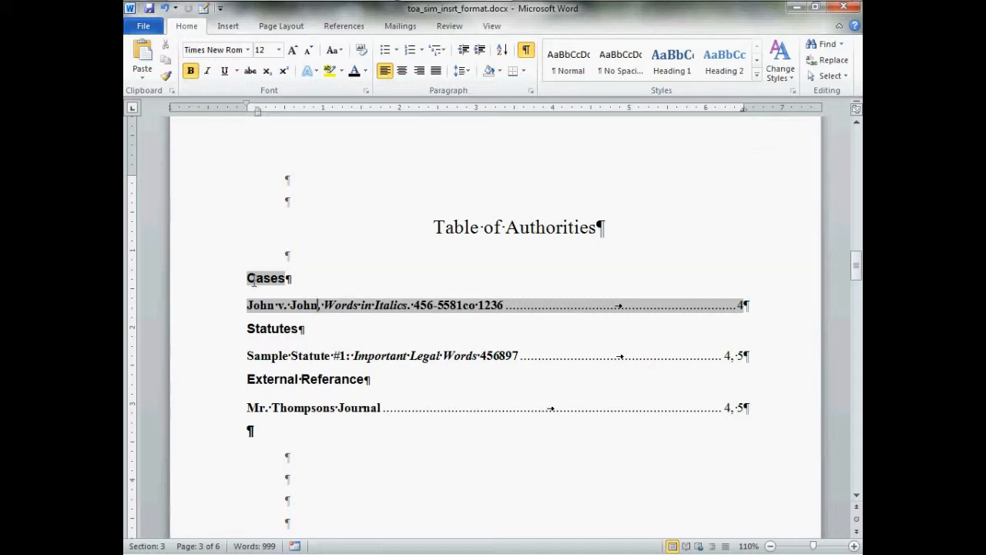
pyautogui.moveTo(253, 282); pyautogui.dragTo(403, 417)
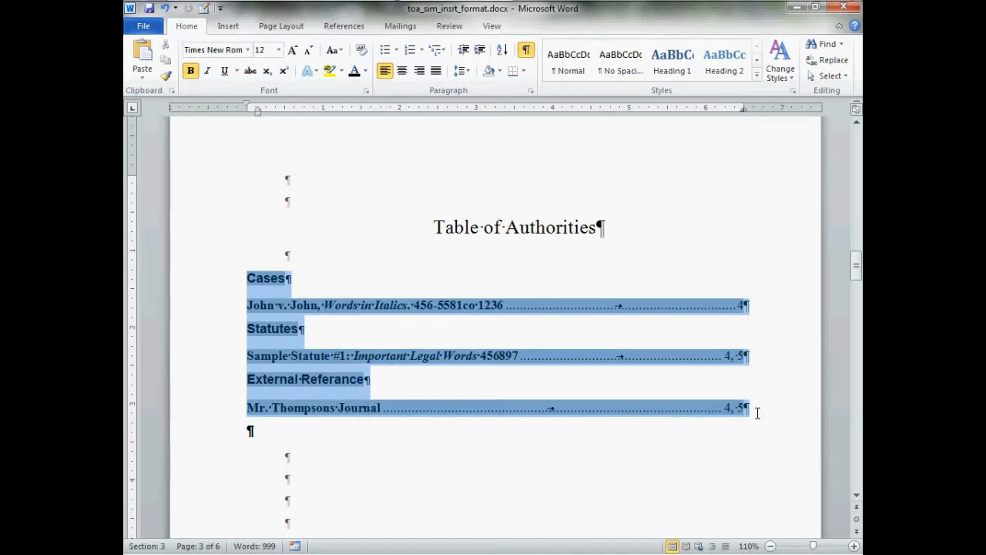
pyautogui.moveTo(757, 414); pyautogui.dragTo(752, 413)
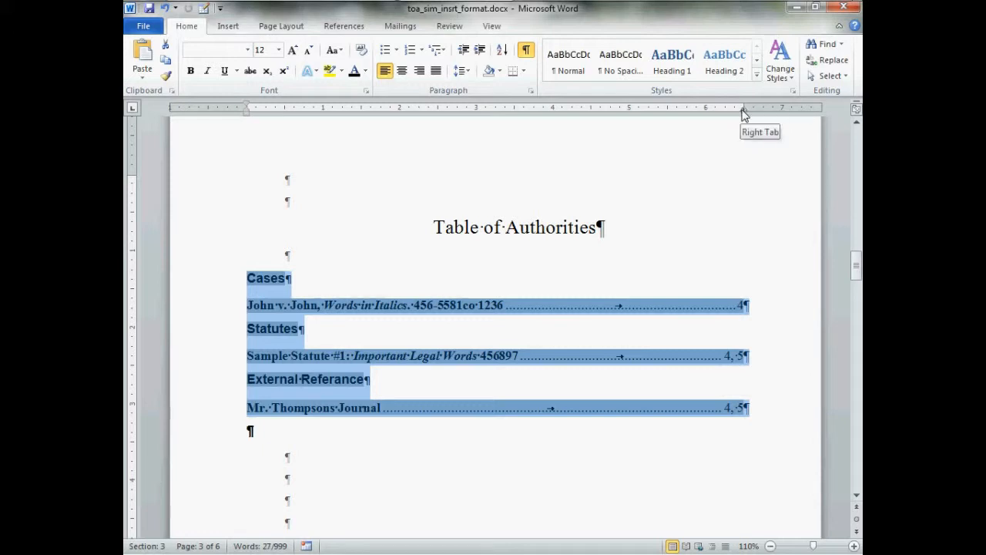
pyautogui.moveTo(743, 113); pyautogui.dragTo(682, 114)
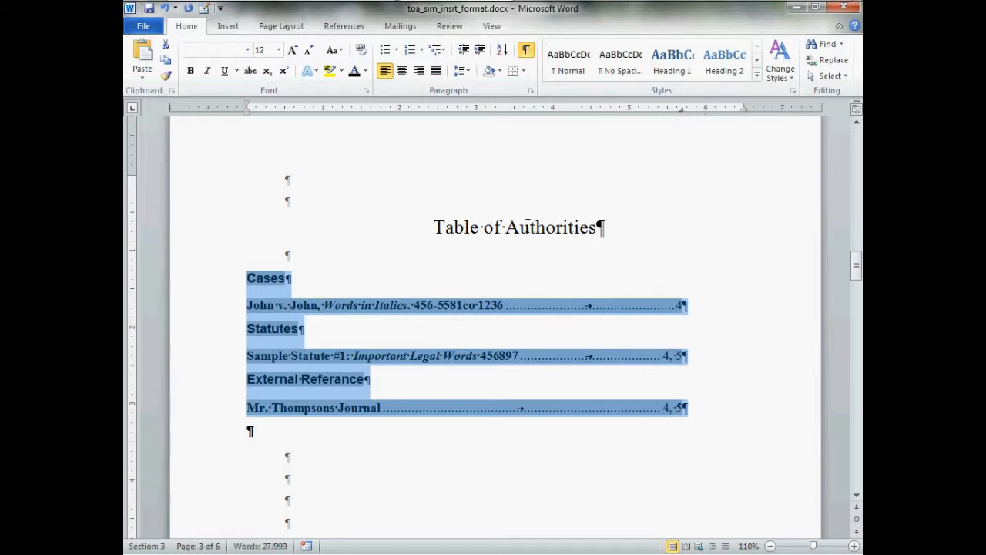
# Set the selected table's paragraph indentation to 0.5" left with the special indent set to (none).
pyautogui.rightClick(264, 321)
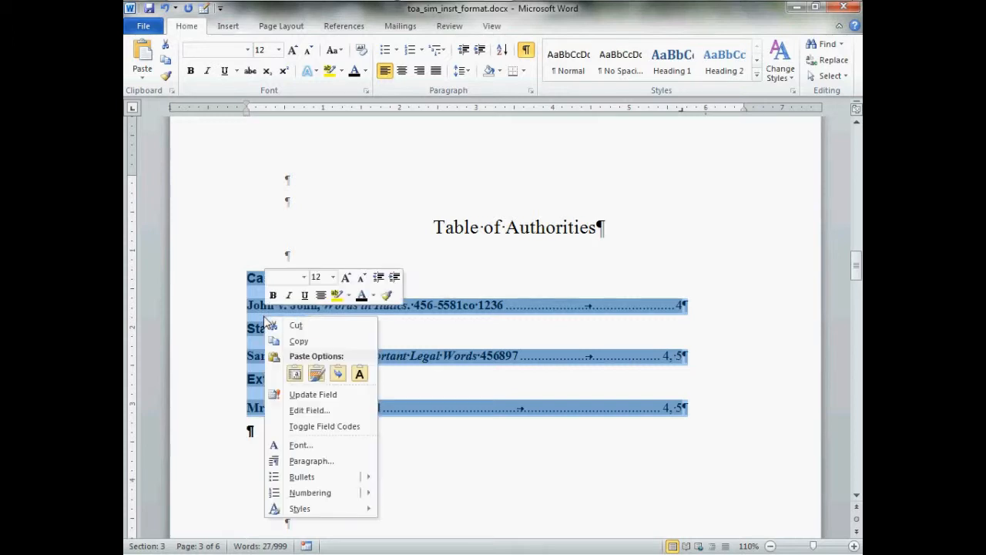
pyautogui.click(337, 461)
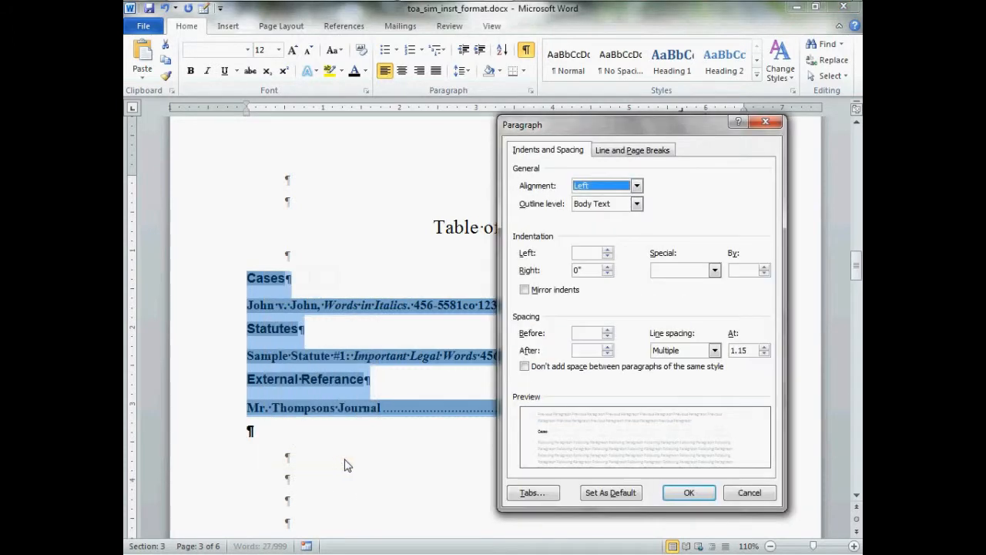
pyautogui.click(679, 271)
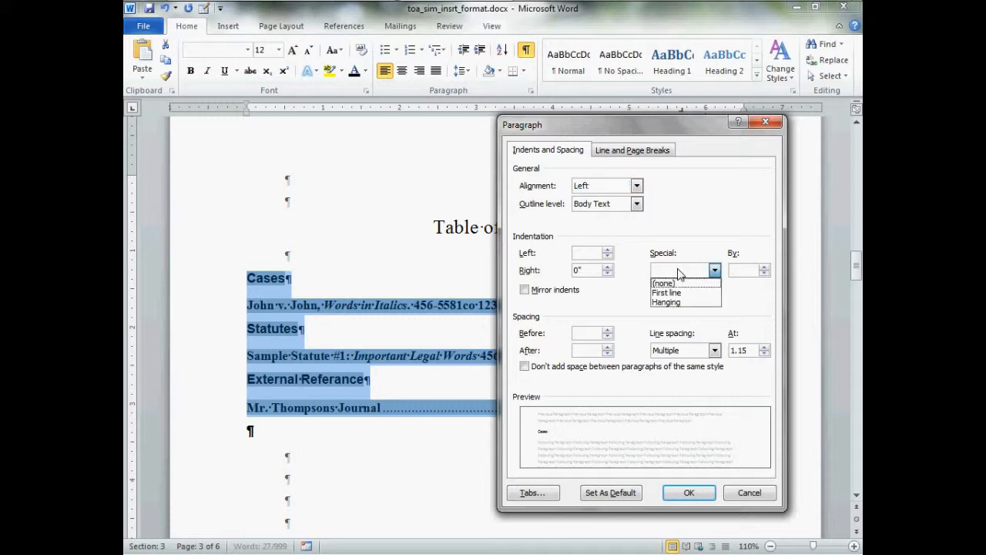
pyautogui.click(679, 284)
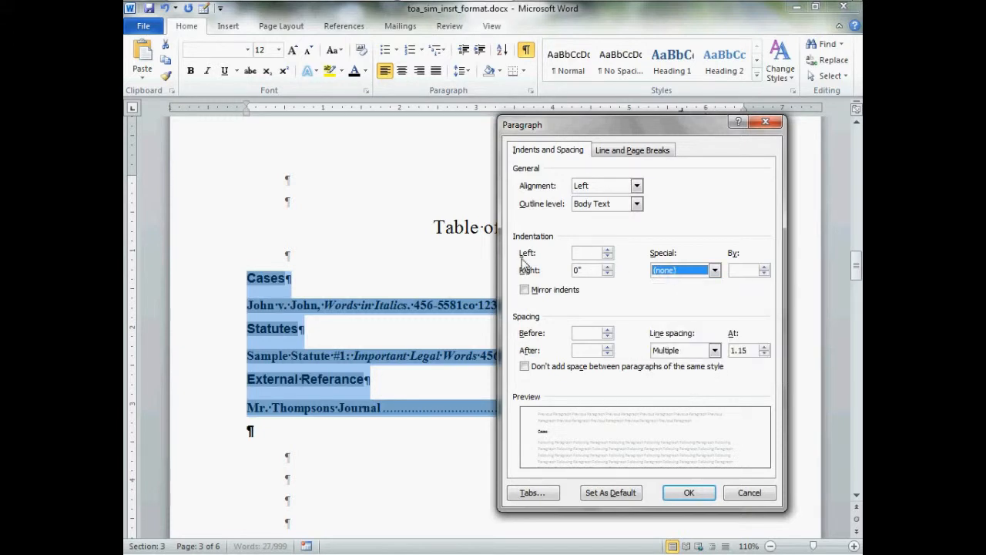
pyautogui.click(608, 251)
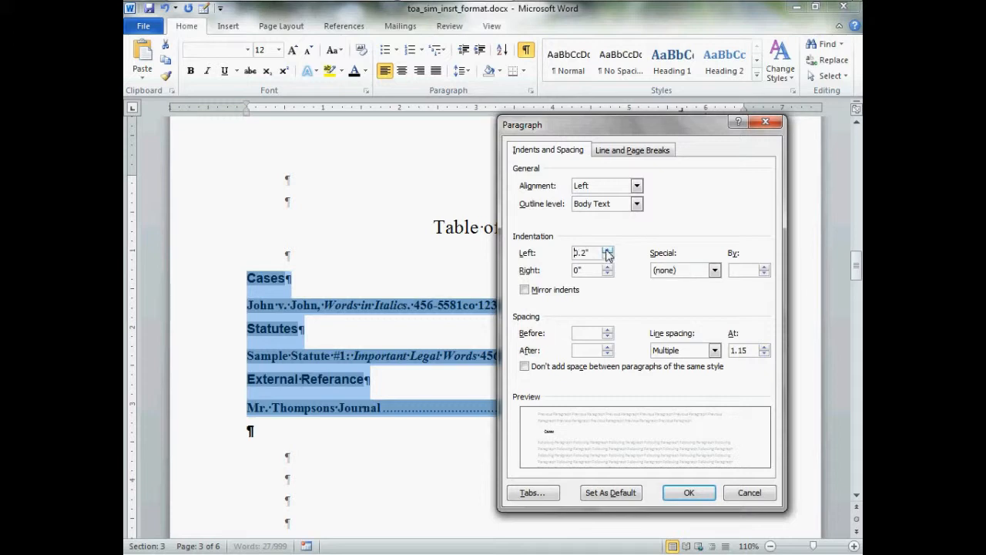
pyautogui.click(607, 251)
pyautogui.click(608, 251)
pyautogui.click(608, 251)
pyautogui.click(607, 257)
pyautogui.click(607, 251)
pyautogui.click(682, 495)
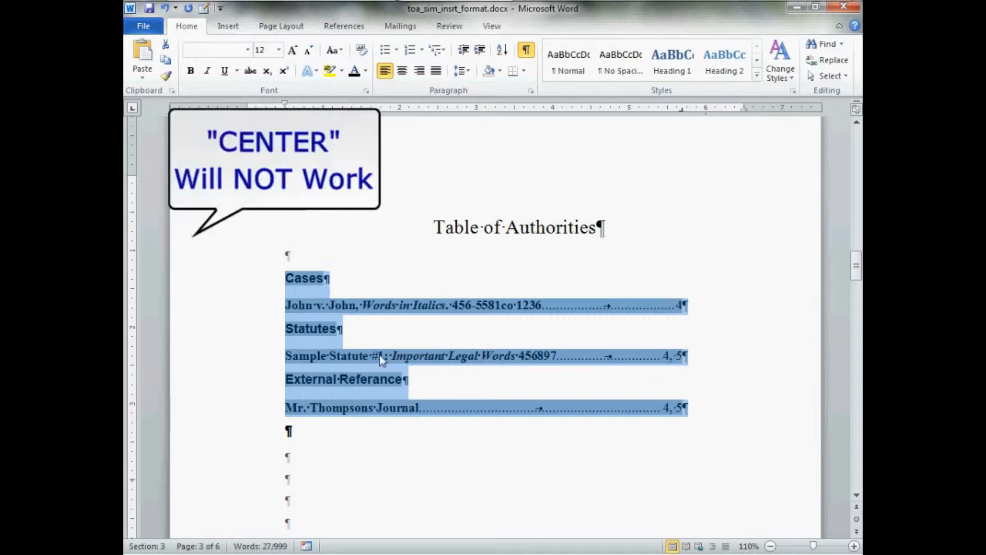
# Try centering the selected table headings and entries, and return them to left alignment.
pyautogui.click(404, 75)
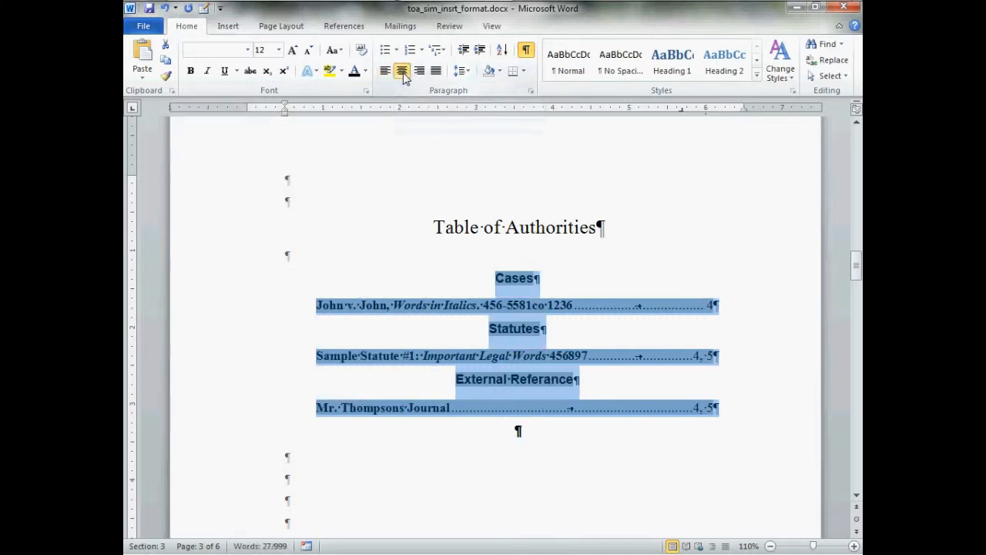
pyautogui.click(402, 77)
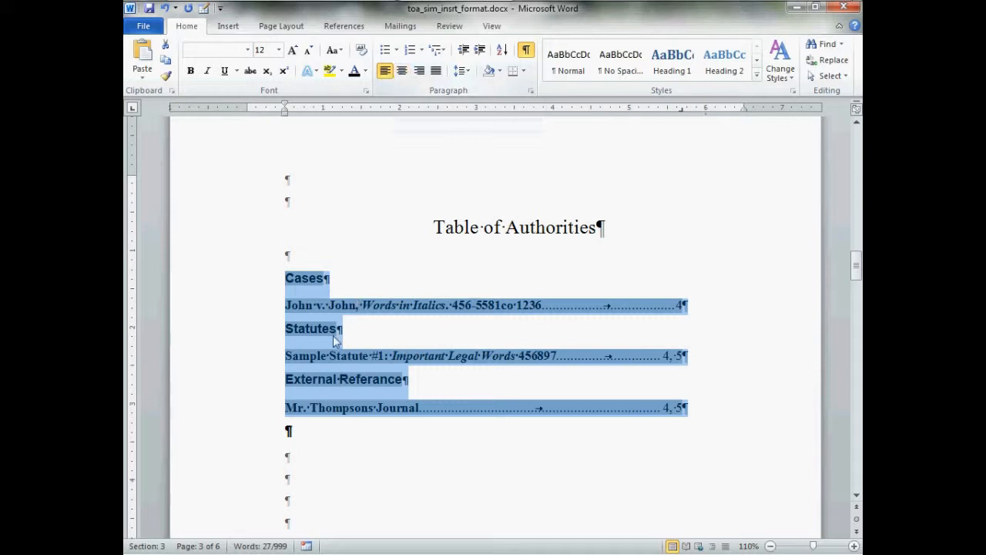
# Set the left indentation of the selected table of authorities to 0.6" and deselect it.
pyautogui.rightClick(323, 309)
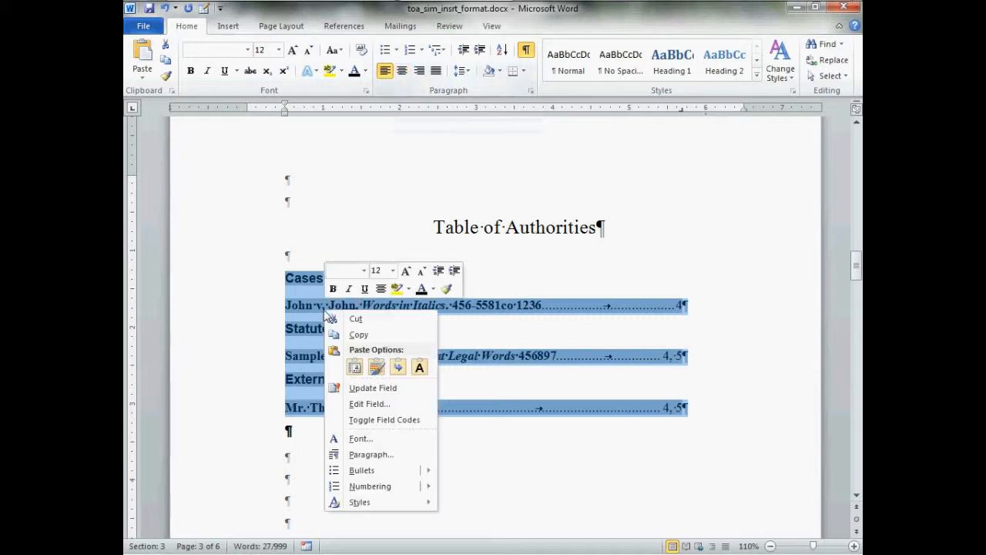
pyautogui.click(374, 456)
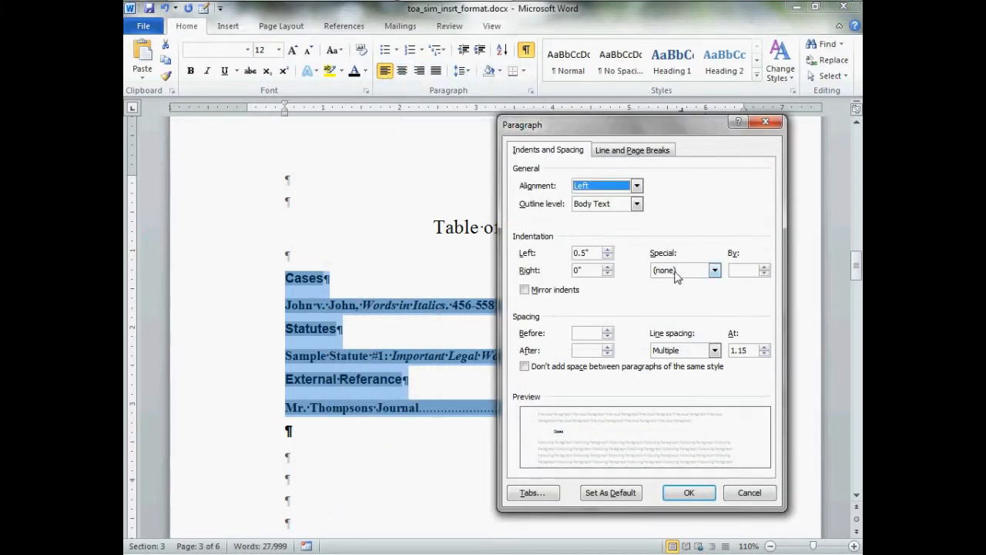
pyautogui.click(607, 250)
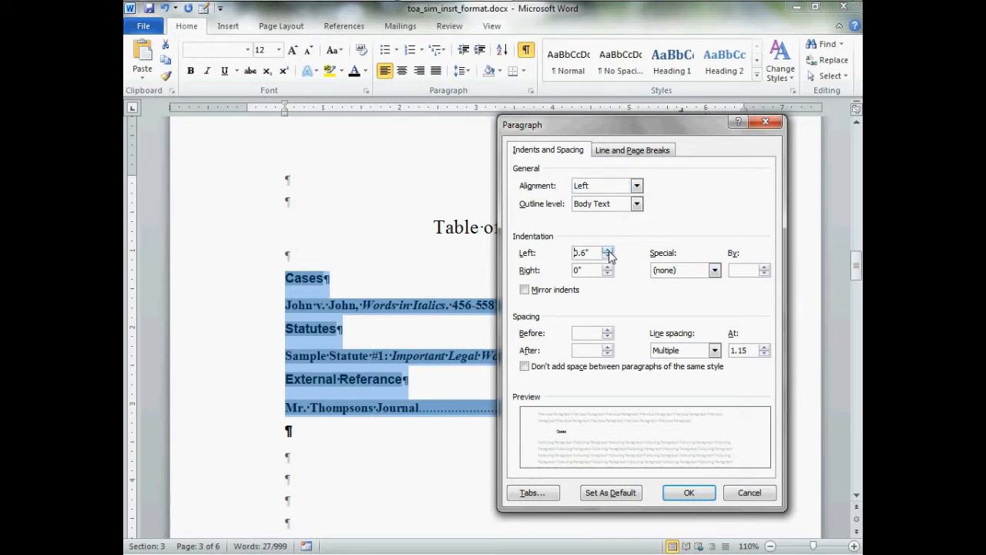
pyautogui.click(681, 497)
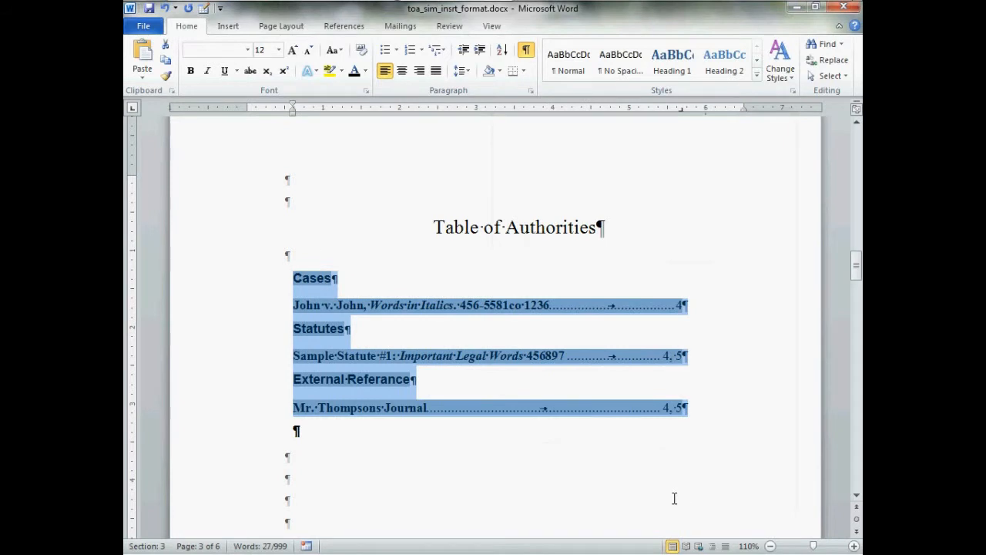
pyautogui.click(332, 256)
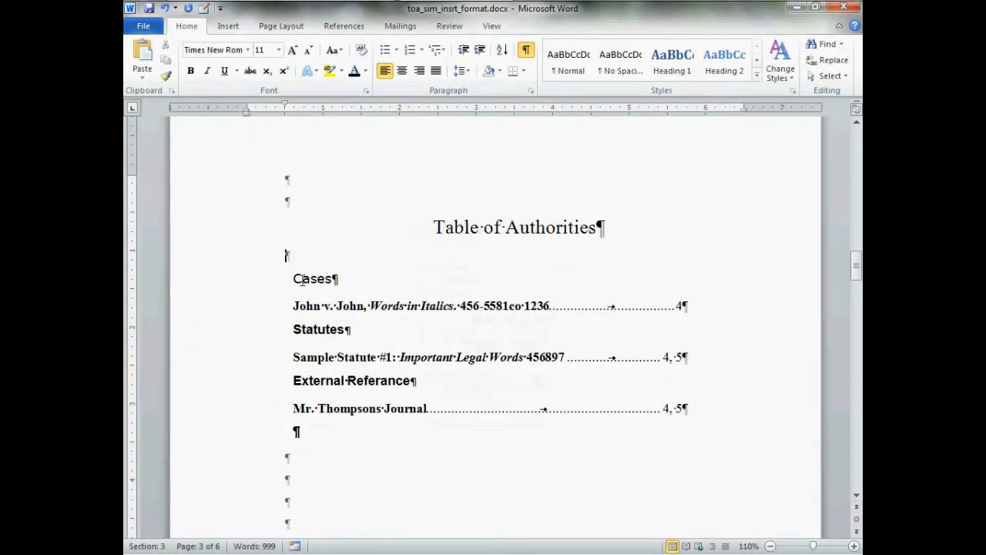
# Format the Cases heading in size 14, bold, underlined and red.
pyautogui.moveTo(300, 284); pyautogui.dragTo(341, 282)
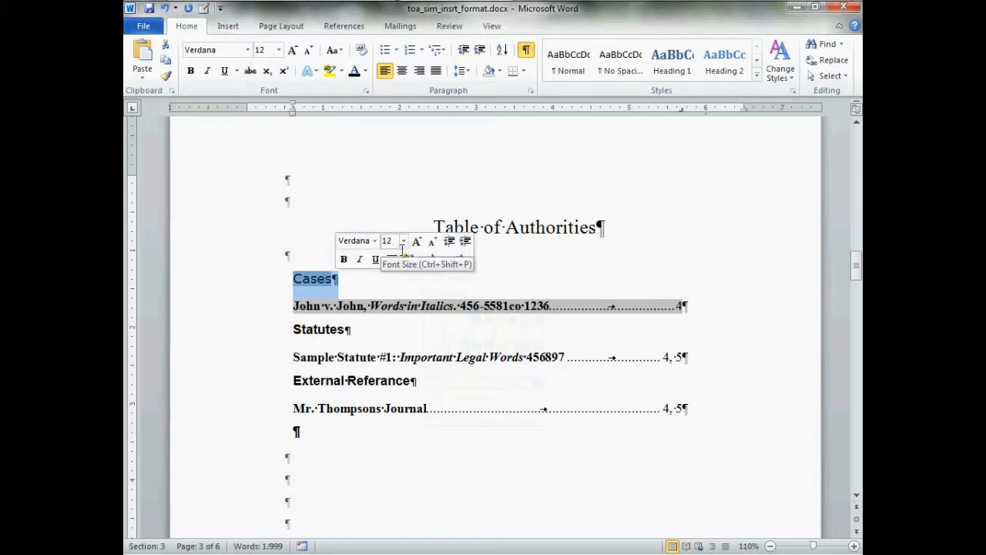
pyautogui.click(403, 242)
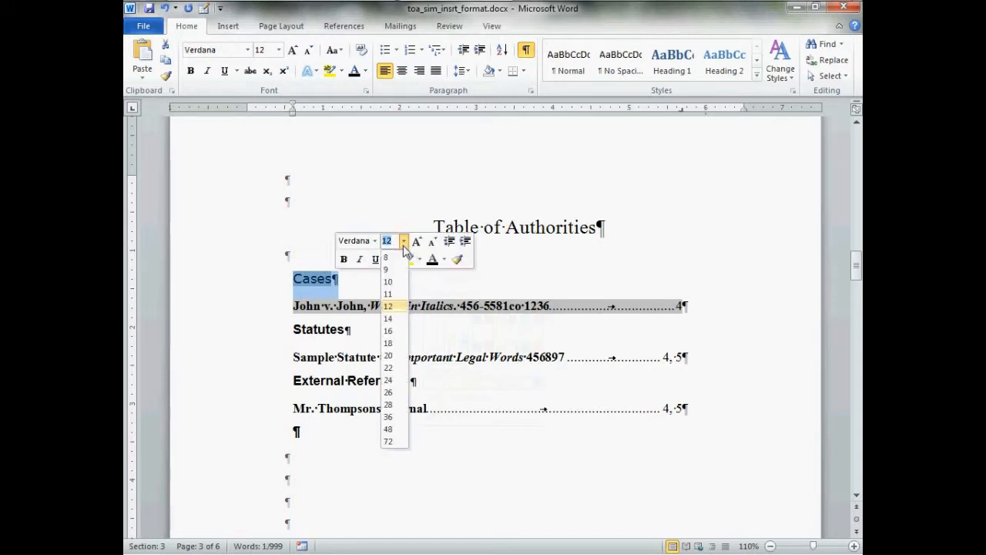
pyautogui.click(396, 322)
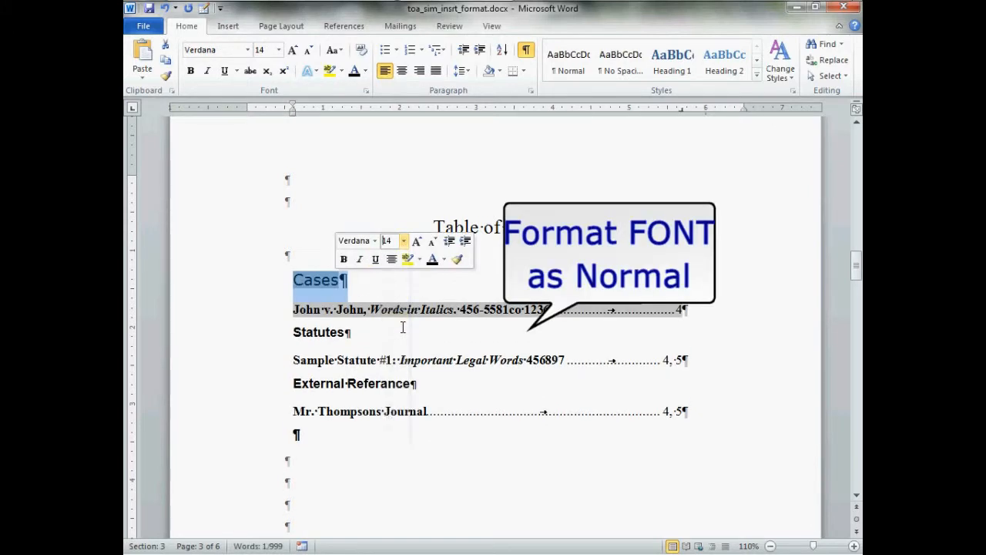
pyautogui.click(377, 261)
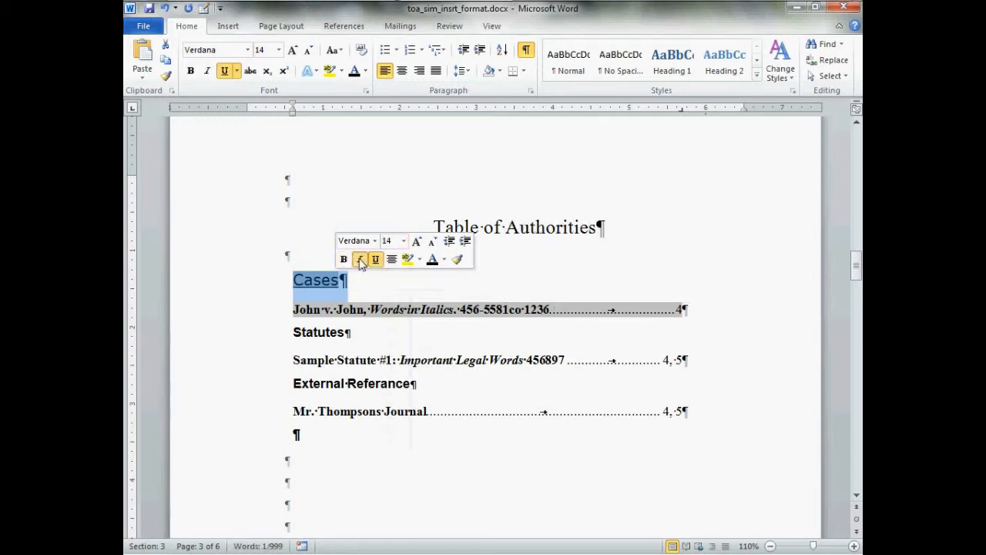
pyautogui.click(359, 260)
pyautogui.click(359, 260)
pyautogui.click(343, 260)
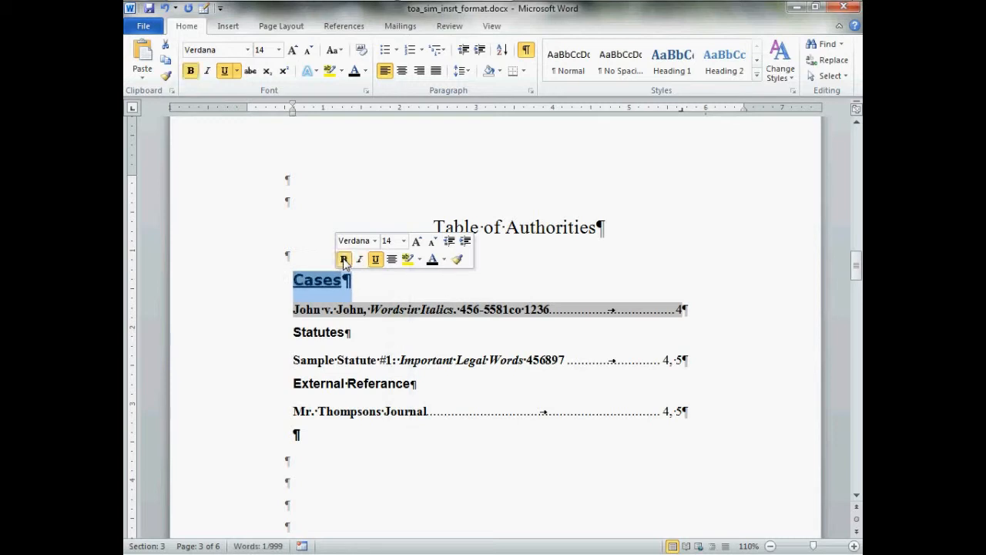
pyautogui.click(444, 260)
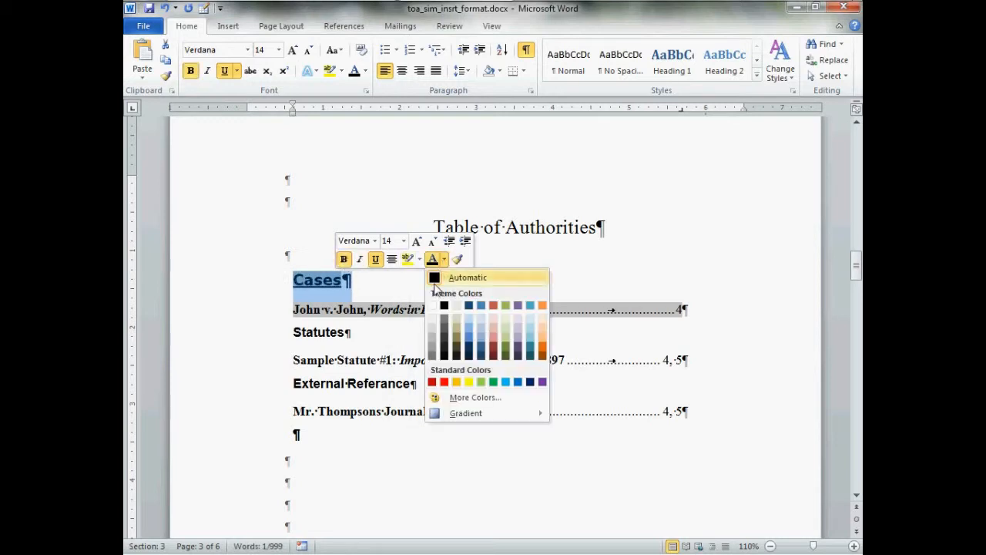
pyautogui.click(444, 382)
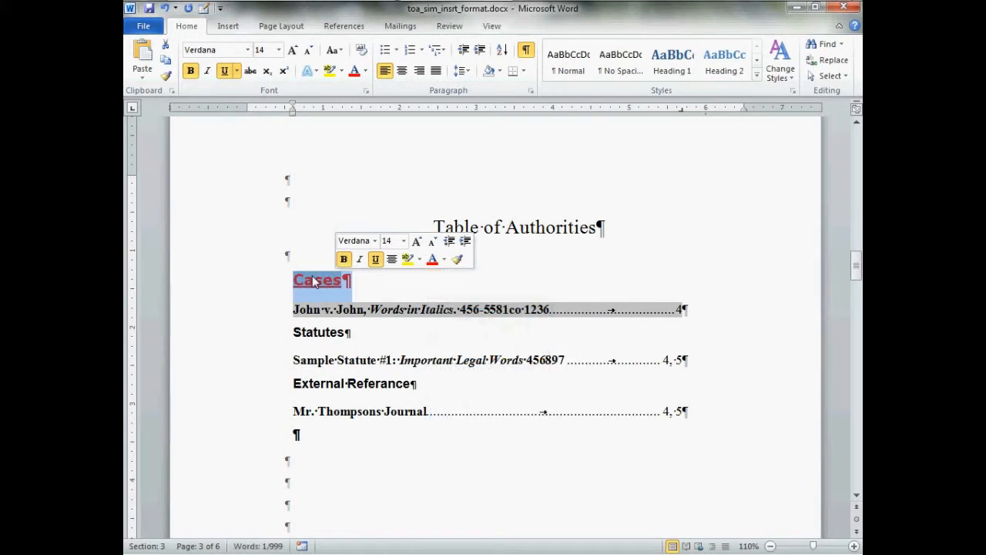
# Copy the Cases heading's formatting onto the Statutes and External Referance headings with Format Painter.
pyautogui.click(165, 77)
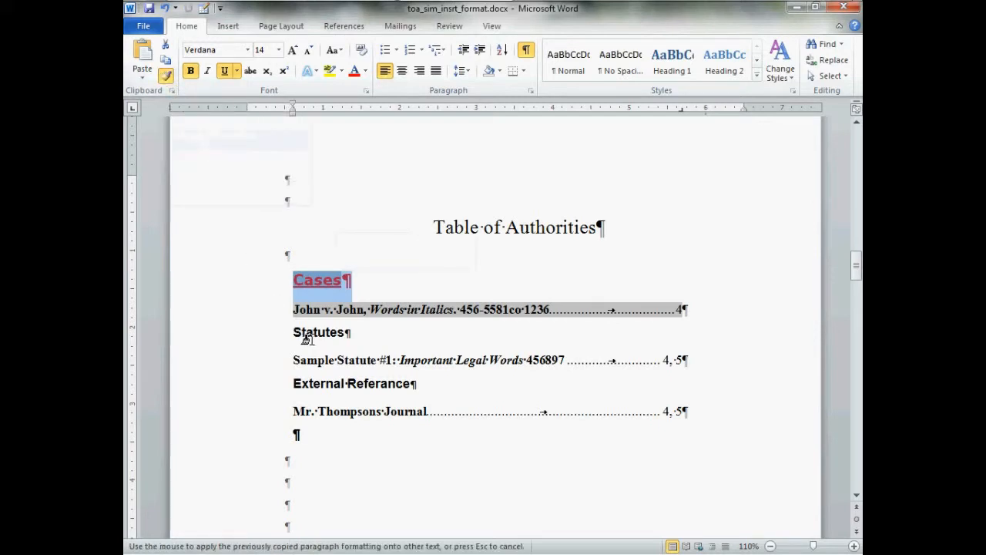
pyautogui.moveTo(295, 333); pyautogui.dragTo(365, 342)
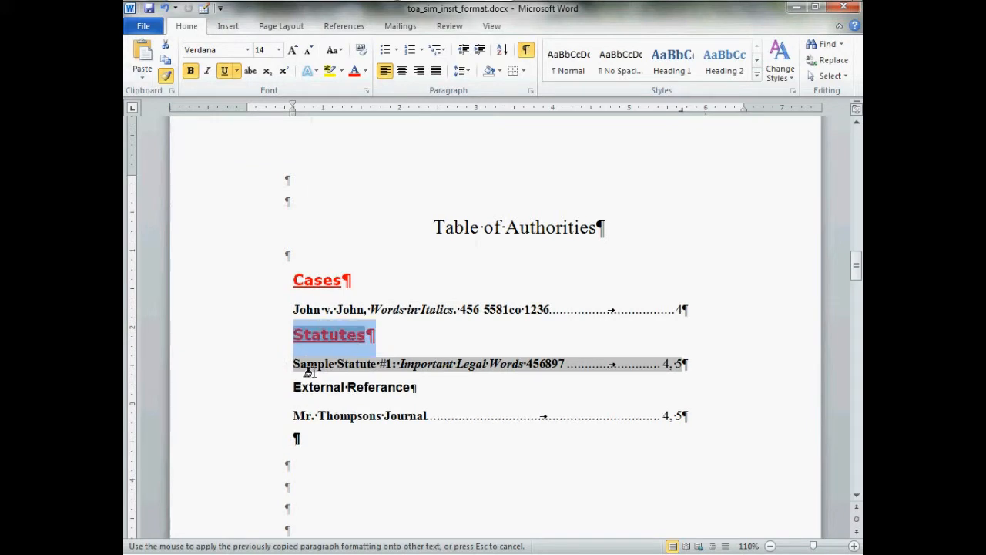
pyautogui.moveTo(304, 392)
pyautogui.mouseDown()
pyautogui.moveTo(432, 395)
pyautogui.moveTo(416, 393)
pyautogui.mouseUp()
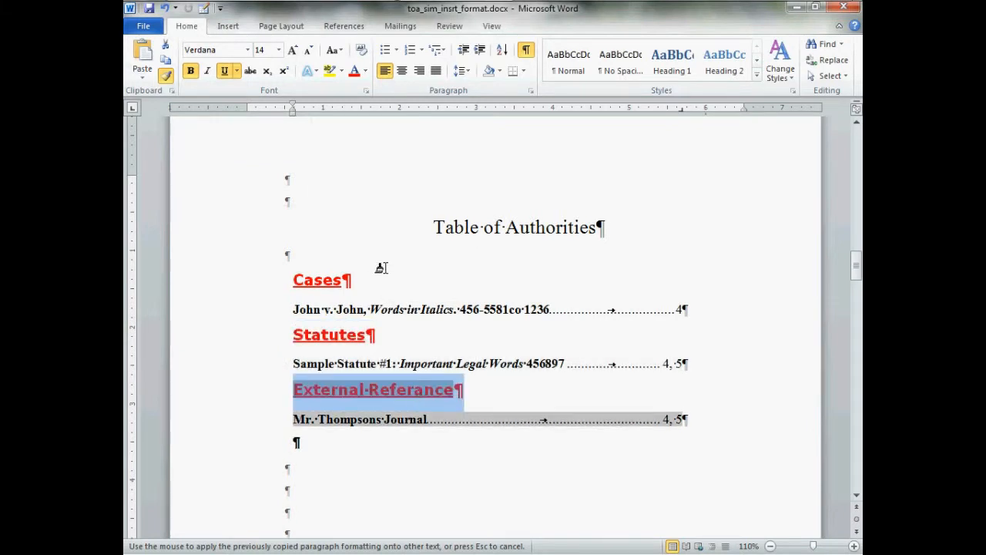
pyautogui.press('Escape')
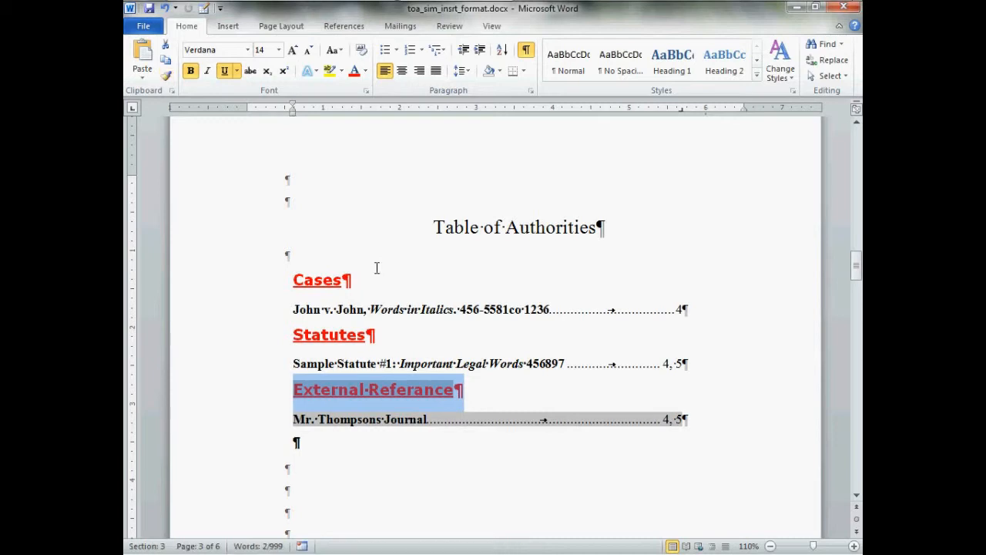
pyautogui.click(374, 268)
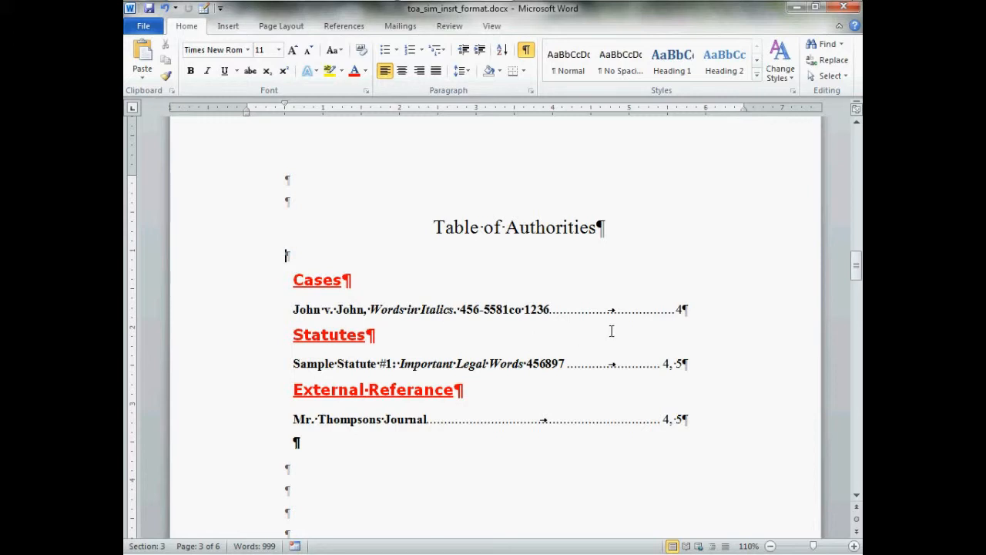
# Change the font of the whole entry line under the Cases heading to Arial.
pyautogui.click(297, 316)
pyautogui.moveTo(368, 316); pyautogui.dragTo(689, 313)
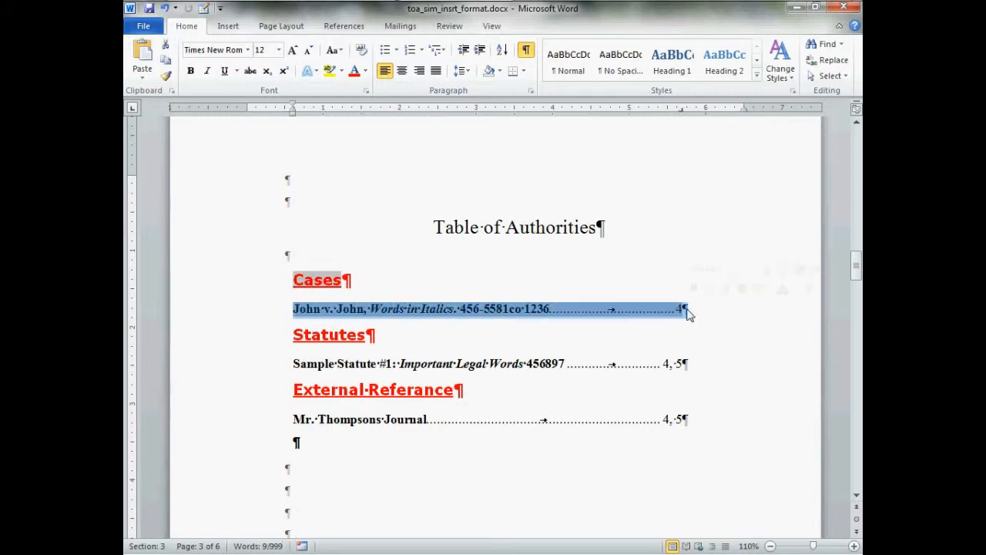
pyautogui.click(726, 270)
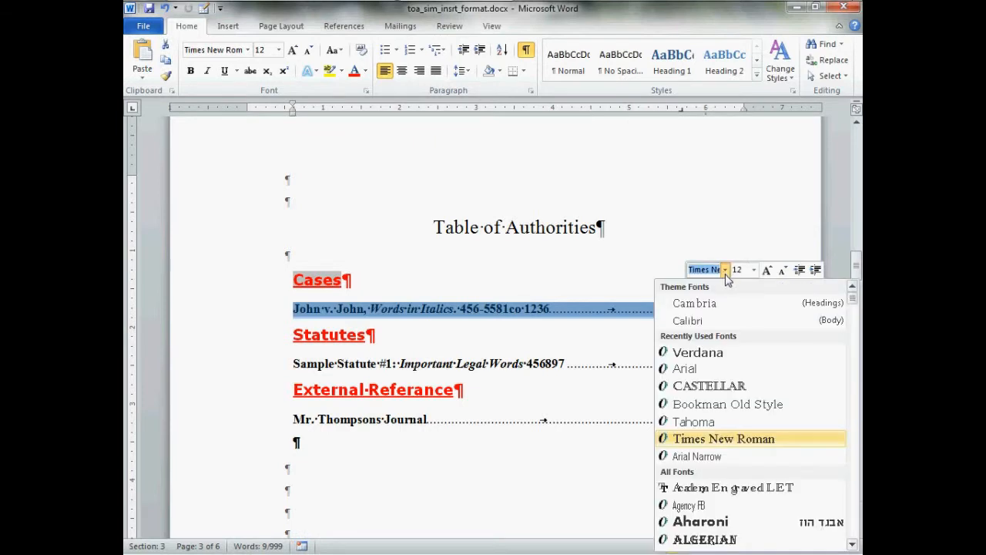
pyautogui.click(684, 369)
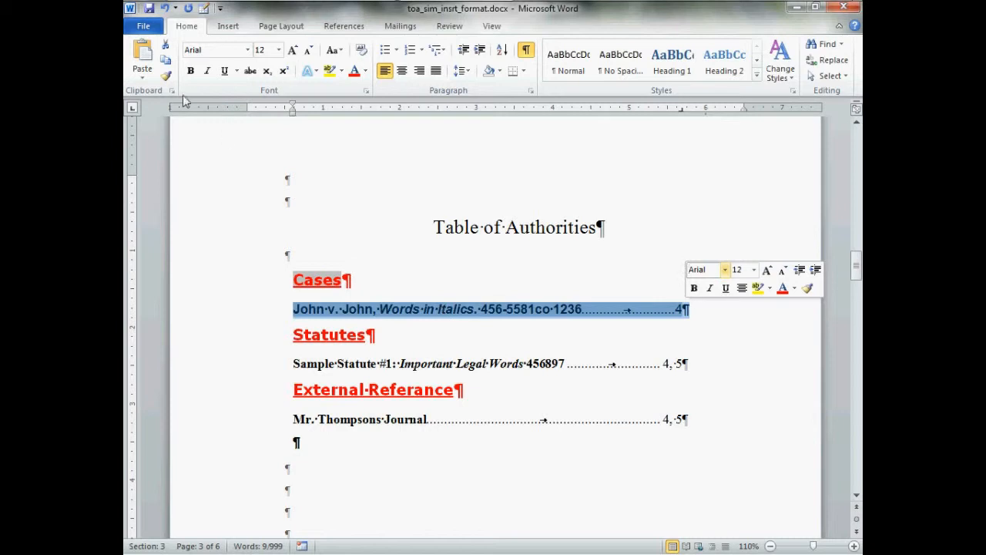
# Copy the Cases entry line's formatting onto the entry lines under Statutes and External Referance with Format Painter.
pyautogui.click(165, 77)
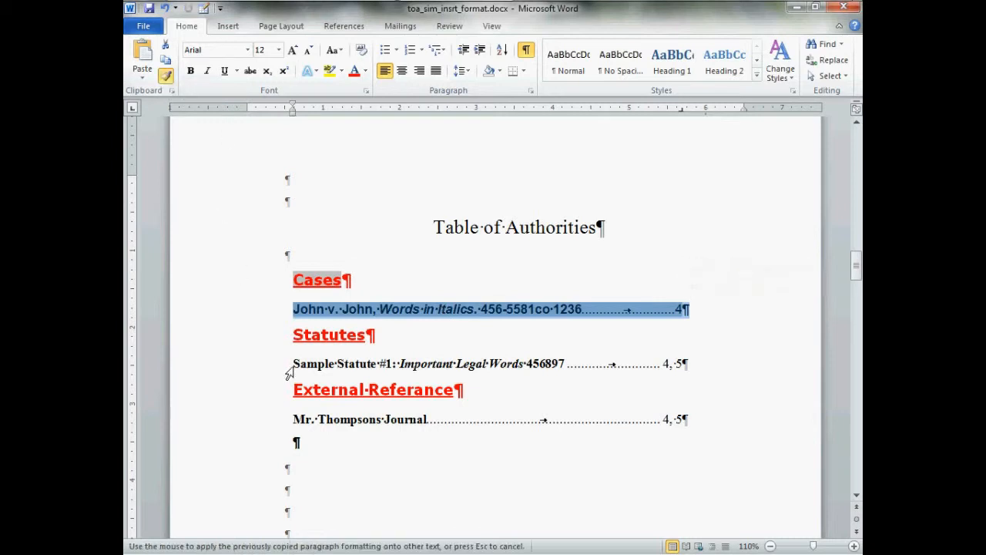
pyautogui.moveTo(294, 367); pyautogui.dragTo(689, 365)
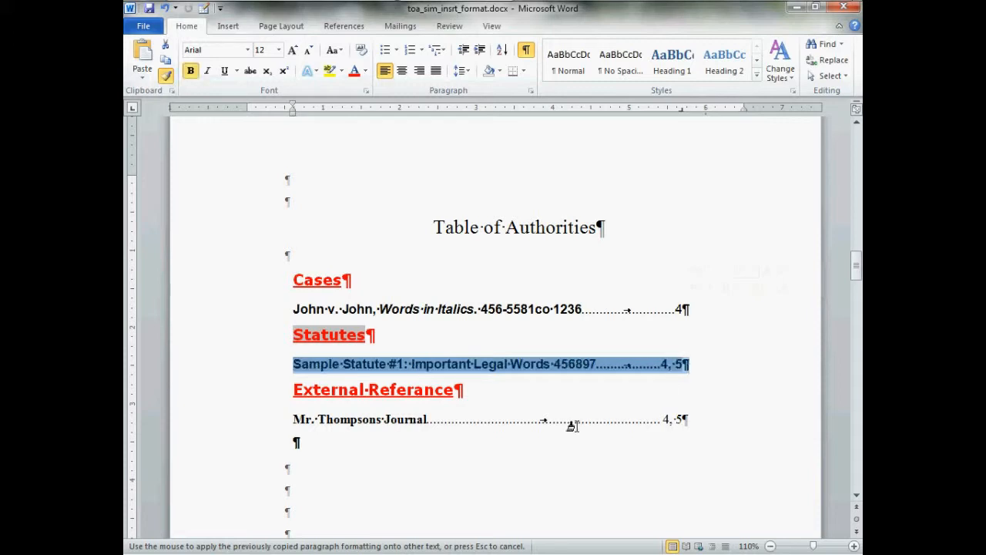
pyautogui.moveTo(302, 422); pyautogui.dragTo(701, 429)
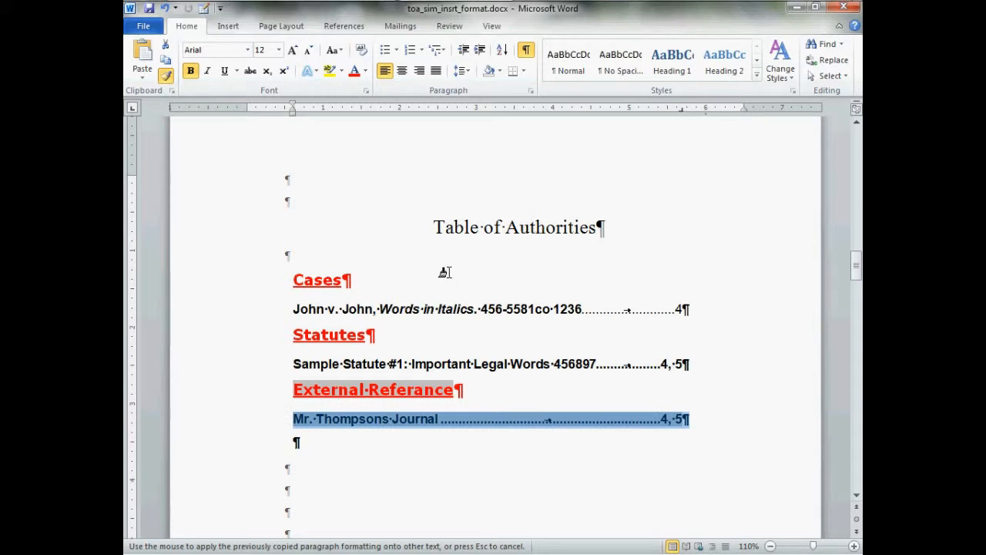
pyautogui.press('Escape')
# Set the font size of the page number in the Cases entry to 14.
pyautogui.click(682, 316)
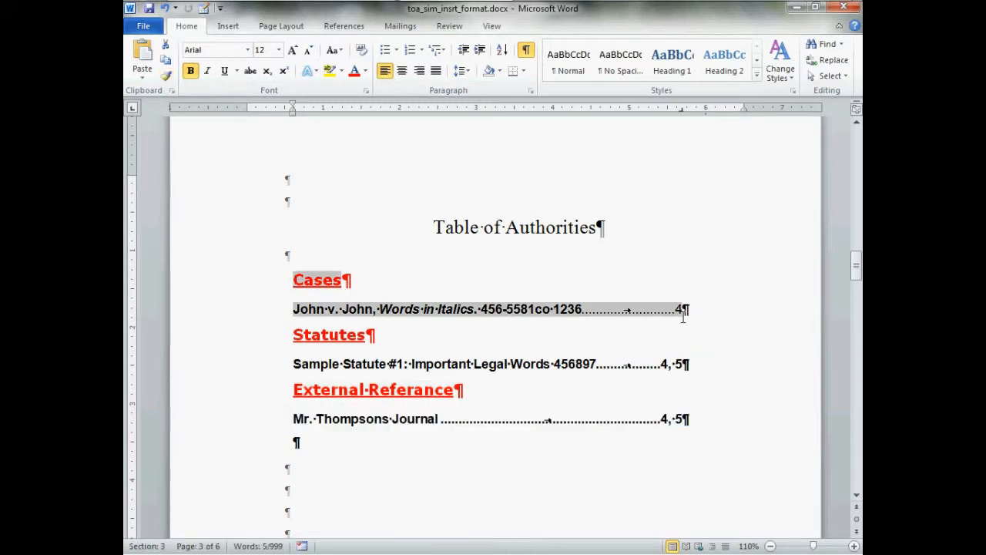
pyautogui.doubleClick(684, 313)
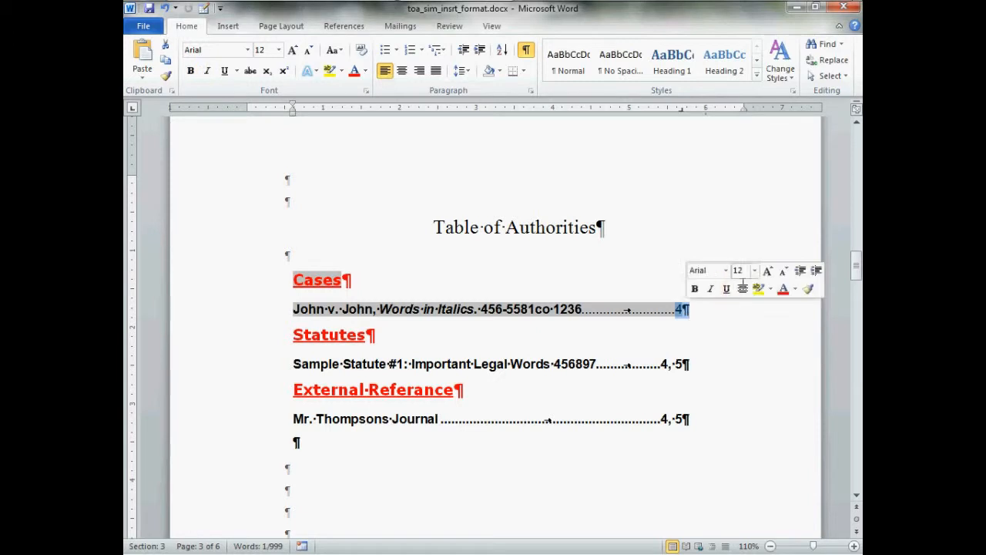
pyautogui.click(755, 271)
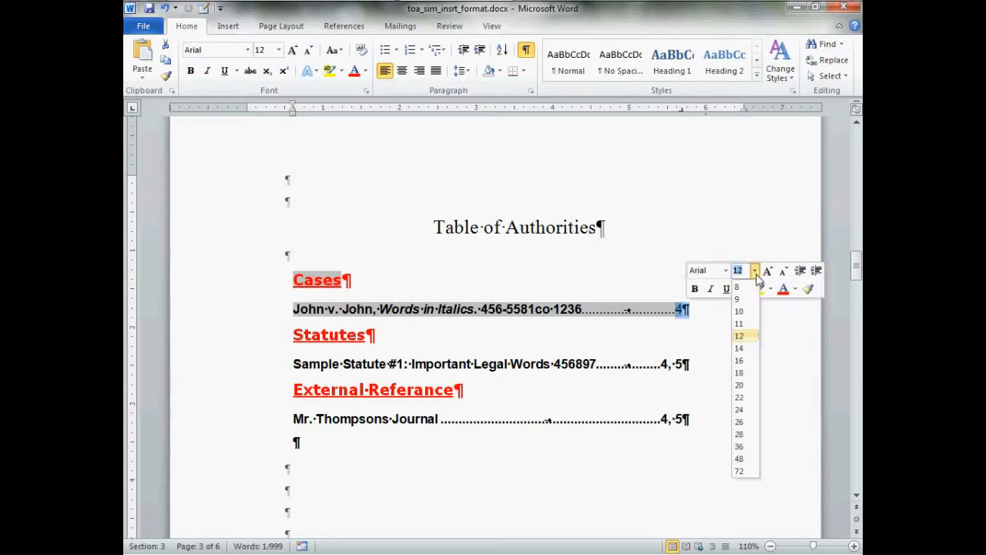
pyautogui.click(740, 348)
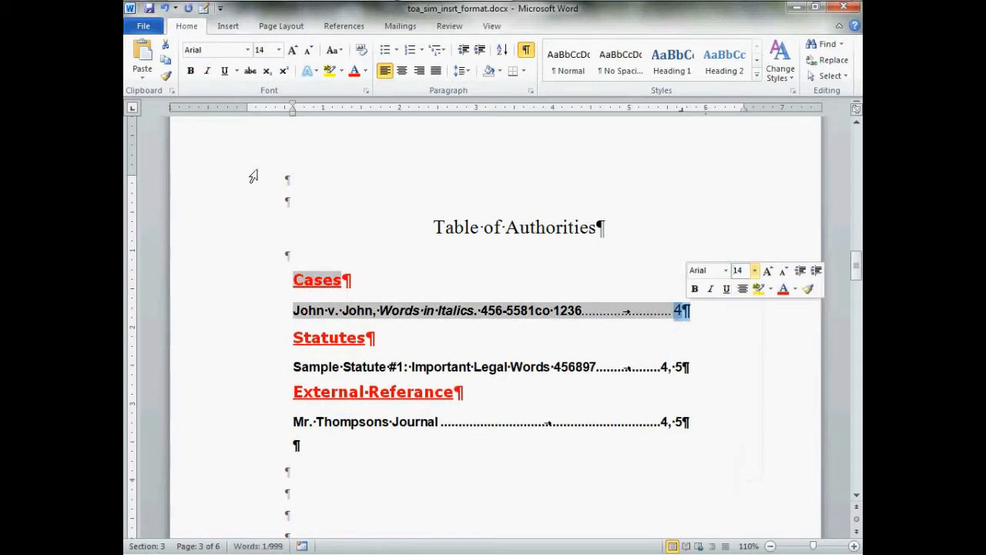
# Copy the Cases page number's formatting onto the page numbers of the Statutes and External Referance entries with Format Painter.
pyautogui.click(166, 76)
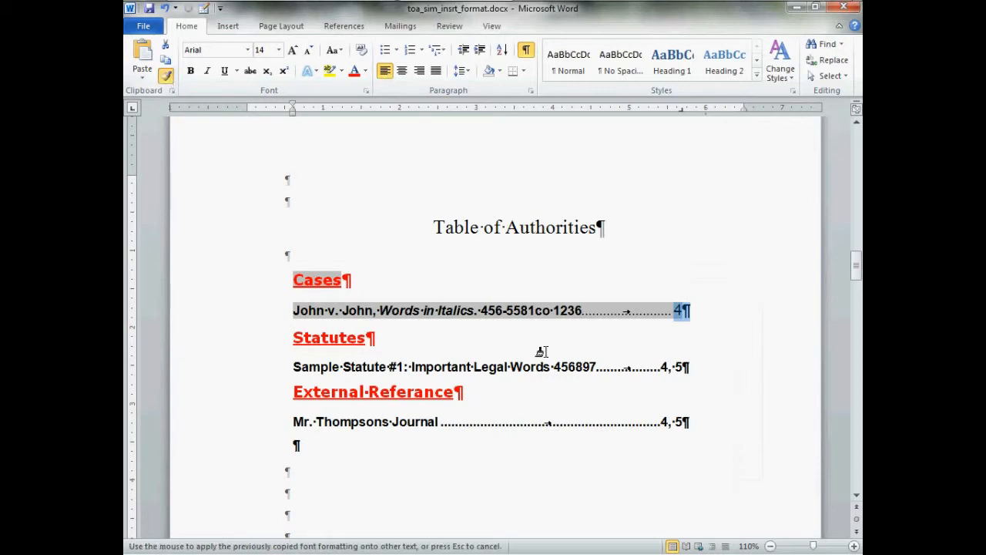
pyautogui.moveTo(658, 369); pyautogui.dragTo(695, 379)
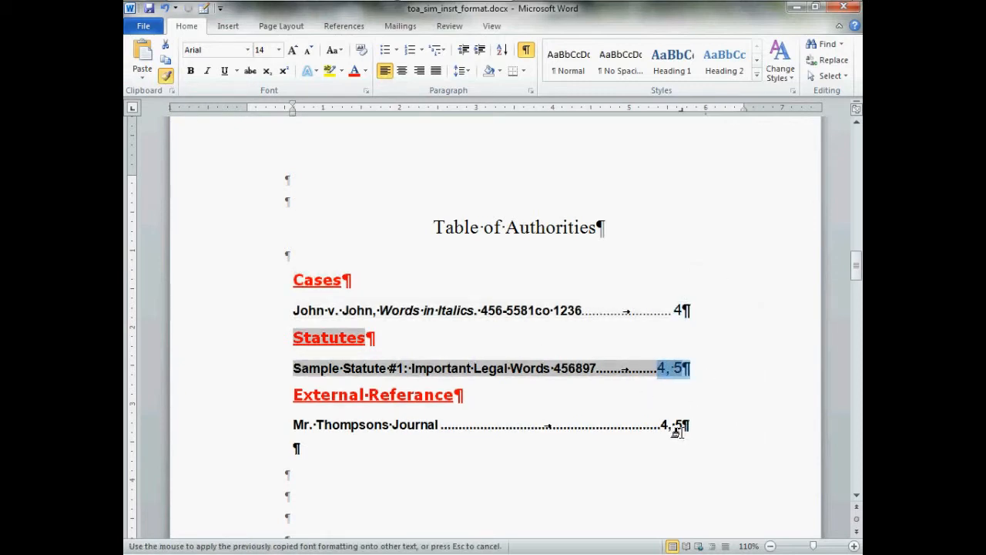
pyautogui.moveTo(674, 427)
pyautogui.mouseDown()
pyautogui.moveTo(709, 432)
pyautogui.moveTo(702, 426)
pyautogui.mouseUp()
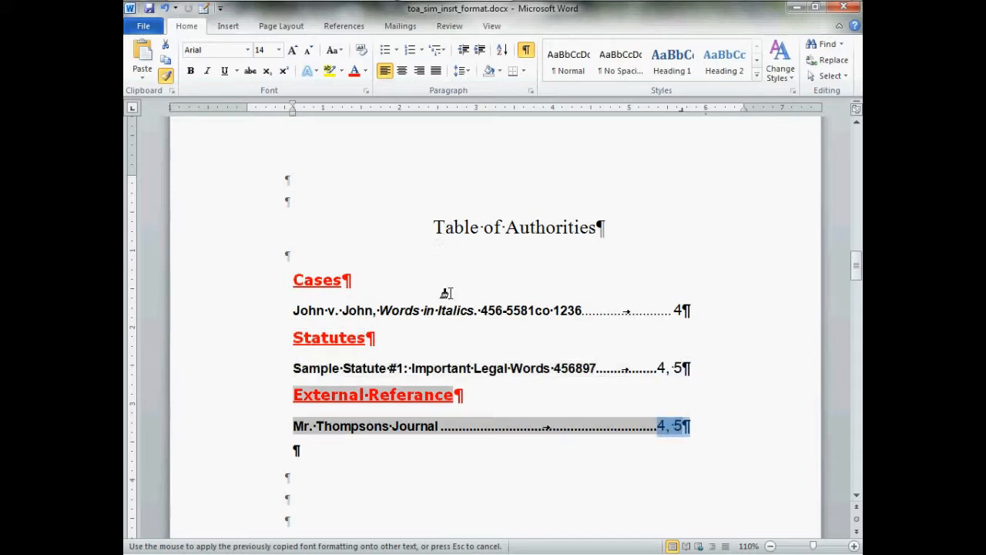
pyautogui.press('Escape')
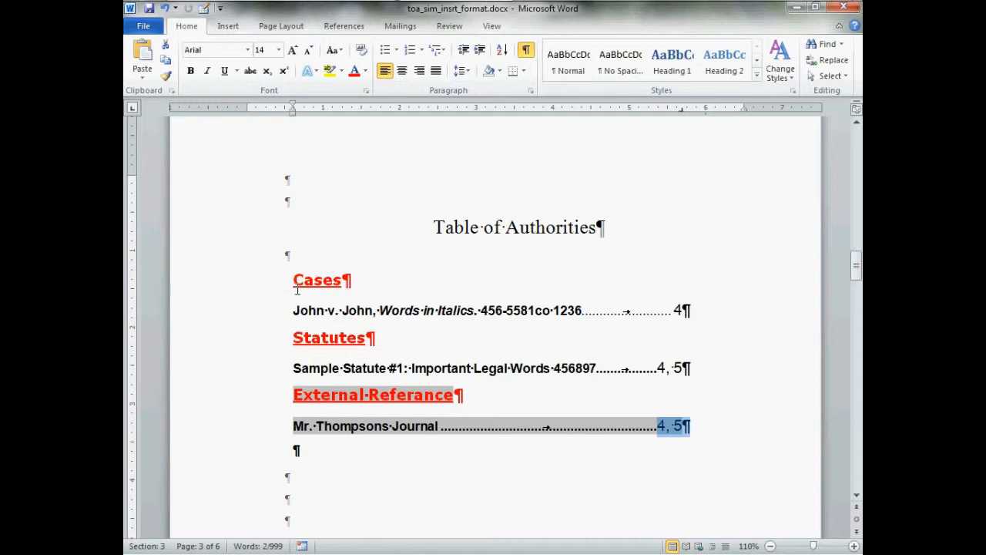
# Set the Cases heading's paragraph to single line spacing with 3 pt spacing after.
pyautogui.moveTo(297, 289); pyautogui.dragTo(348, 287)
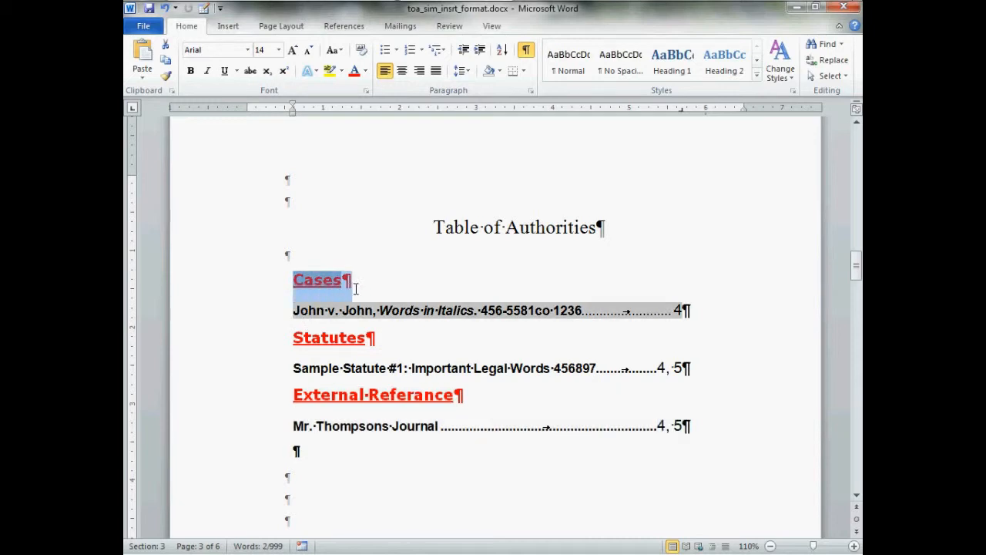
pyautogui.rightClick(329, 294)
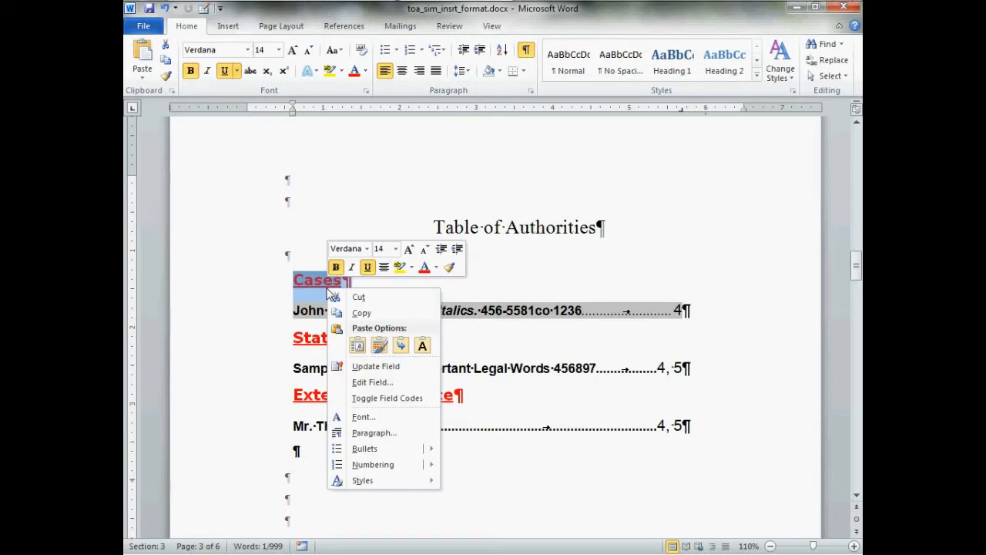
pyautogui.click(374, 433)
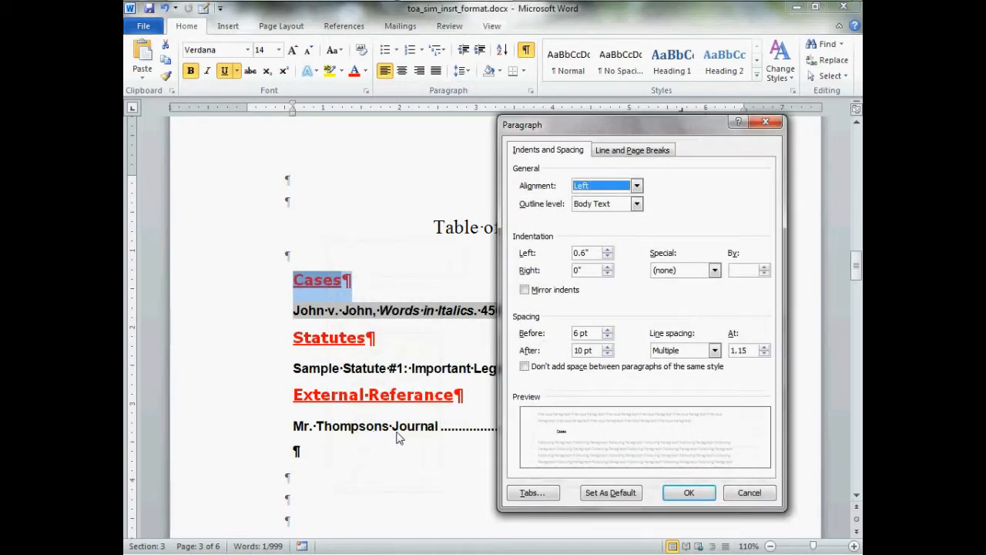
pyautogui.click(677, 355)
pyautogui.click(665, 363)
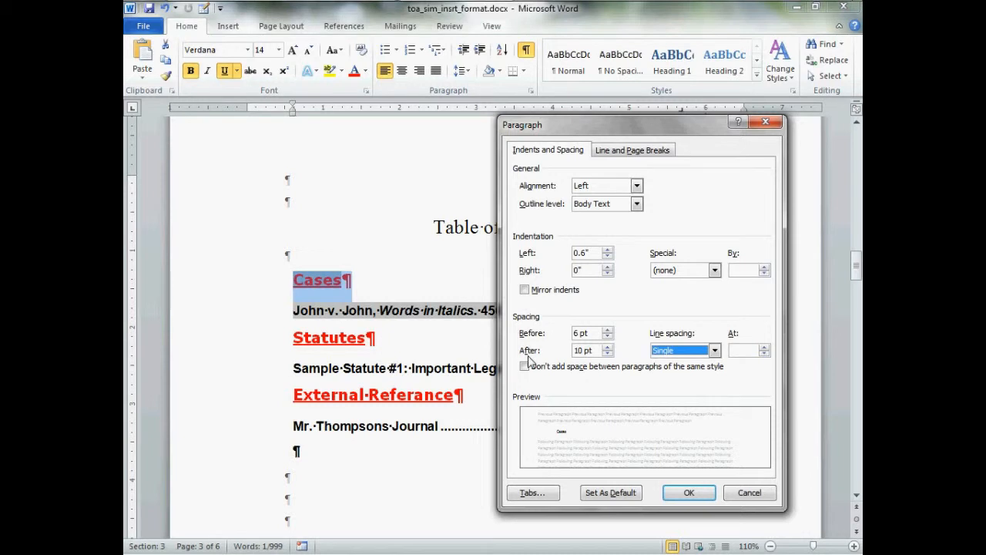
pyautogui.click(608, 353)
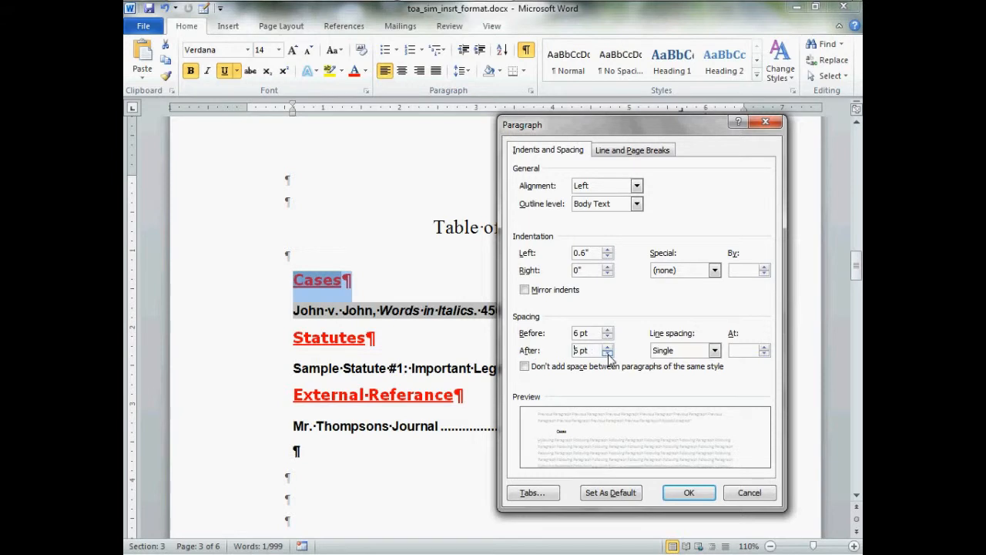
pyautogui.click(608, 353)
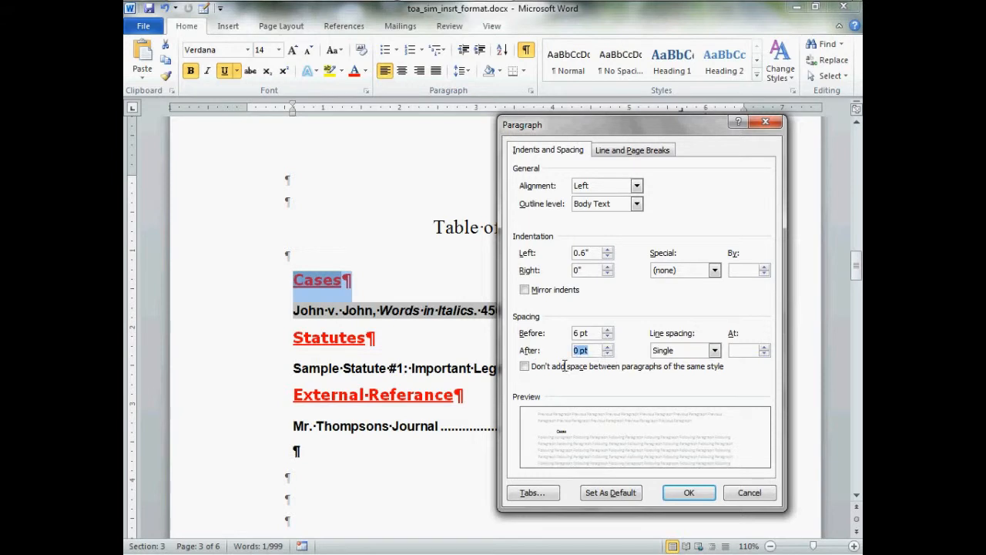
pyautogui.write('3')
pyautogui.click(703, 495)
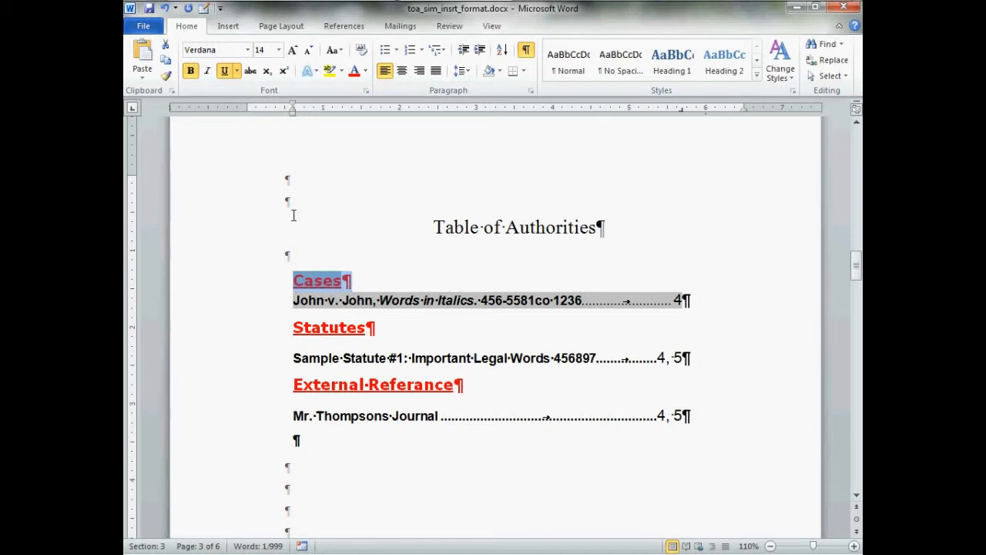
# Apply the Cases heading's single line spacing and 3 pt after-spacing to the Statutes and External Referance headings with Format Painter, and deselect.
pyautogui.click(165, 76)
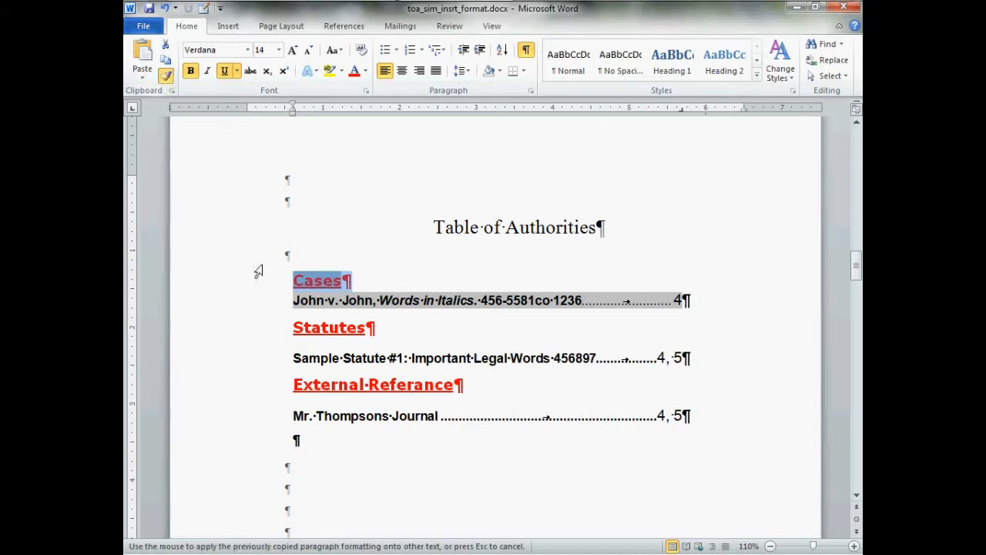
pyautogui.moveTo(304, 331); pyautogui.dragTo(375, 332)
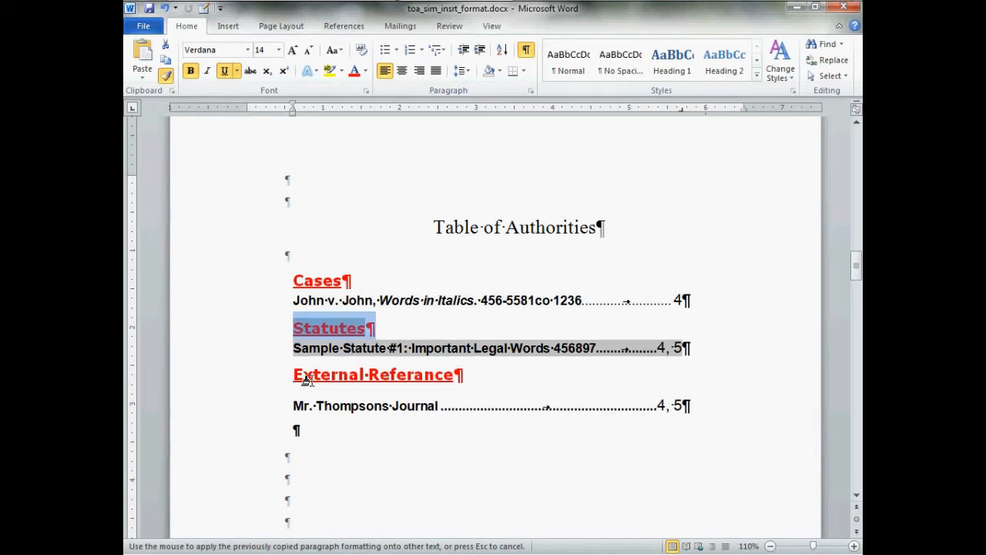
pyautogui.moveTo(302, 377); pyautogui.dragTo(456, 389)
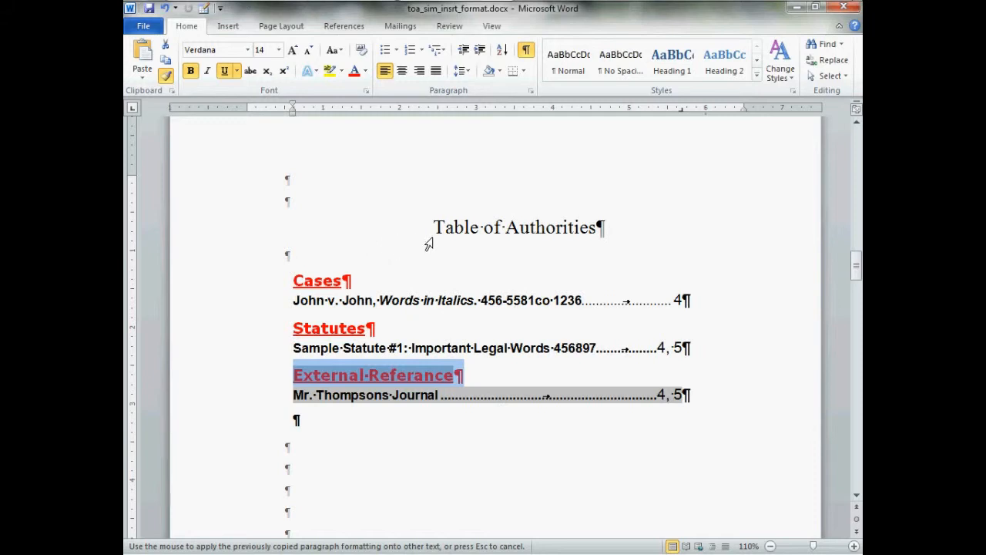
pyautogui.press('Escape')
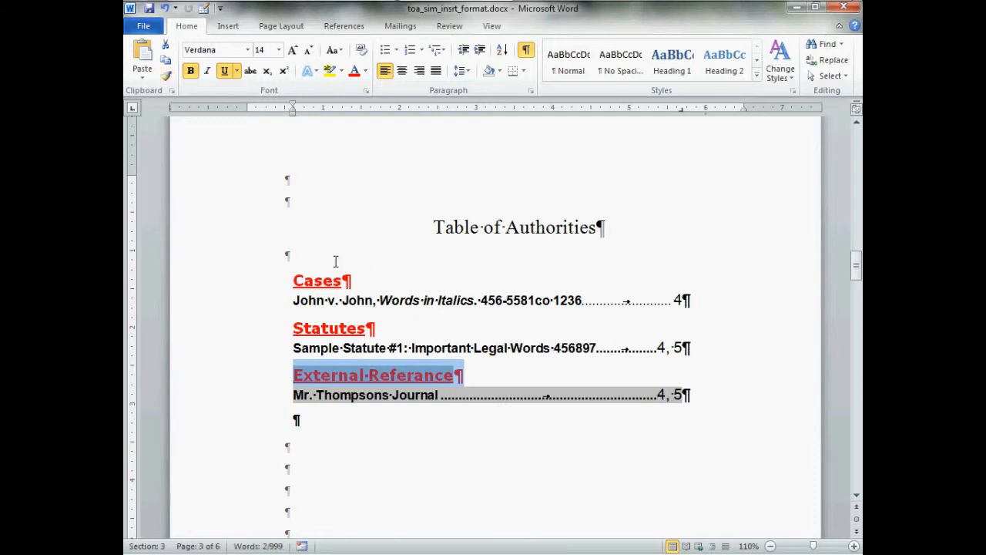
pyautogui.click(311, 254)
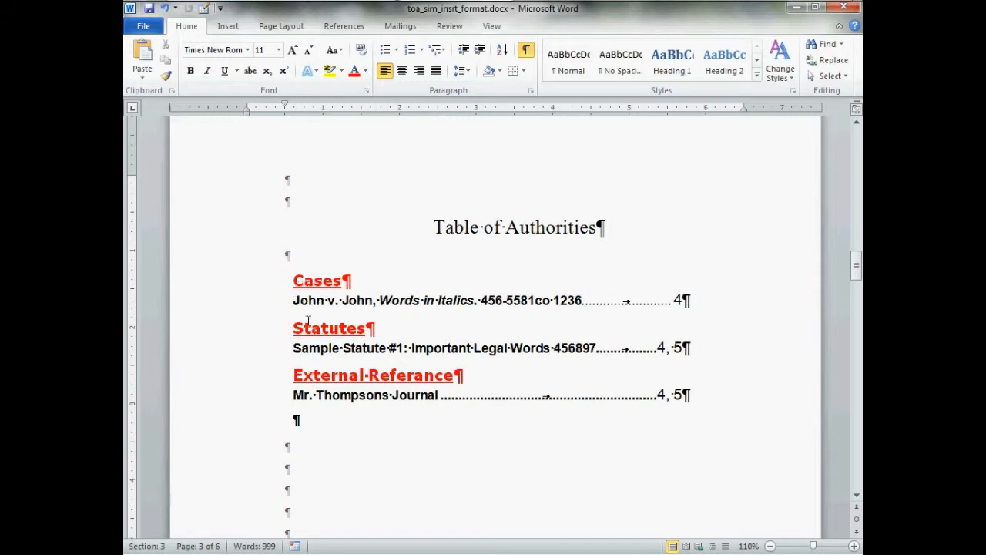
# Set the Cases heading's paragraph spacing before to 18 pt.
pyautogui.moveTo(298, 287)
pyautogui.mouseDown()
pyautogui.moveTo(351, 283)
pyautogui.moveTo(339, 285)
pyautogui.mouseUp()
pyautogui.rightClick(336, 282)
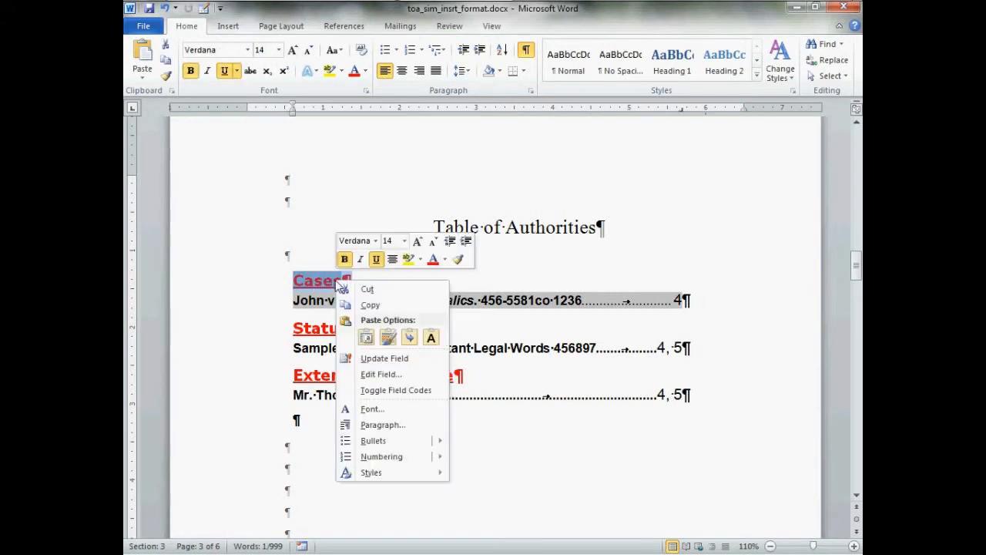
pyautogui.click(380, 424)
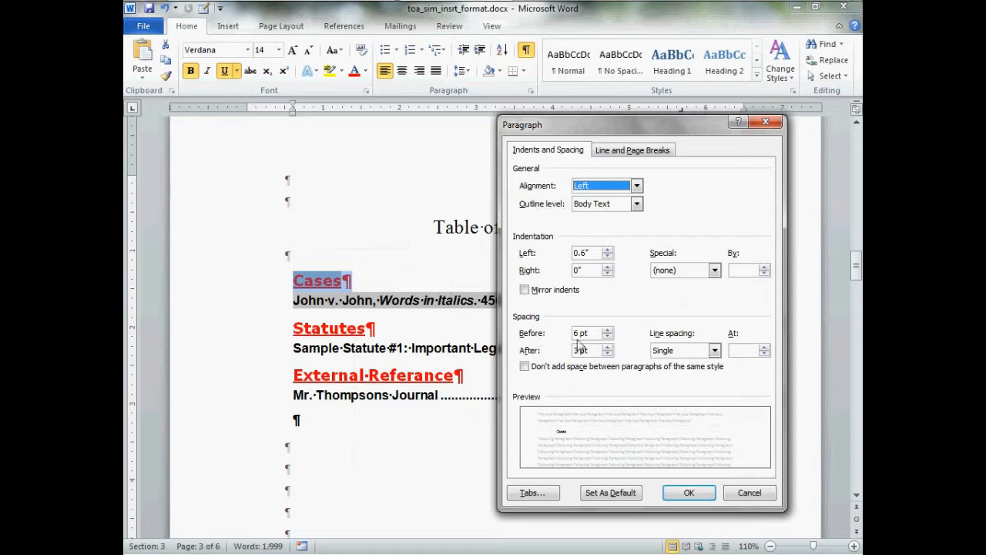
pyautogui.click(608, 330)
pyautogui.click(608, 330)
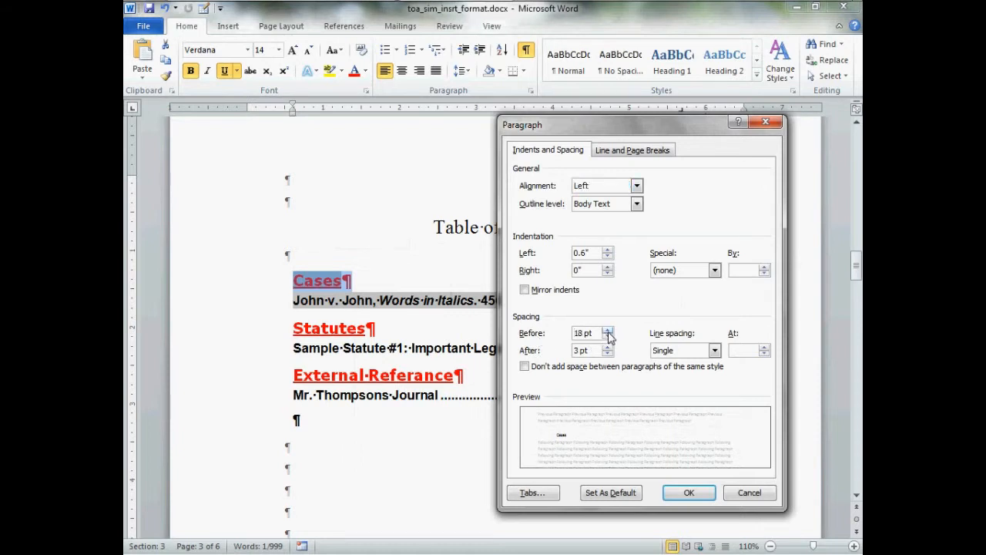
pyautogui.click(669, 491)
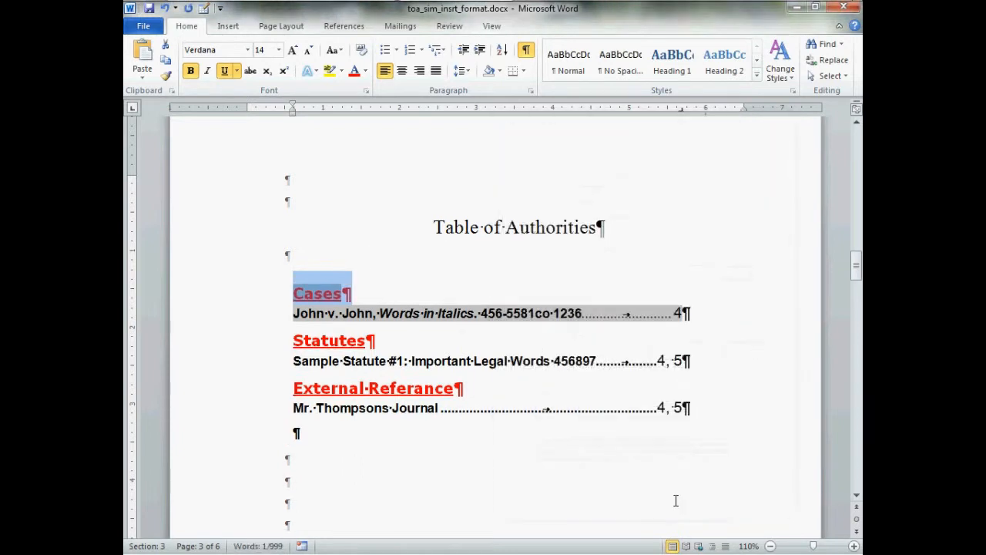
# Apply the Cases heading's 18 pt before-spacing to the Statutes and External Referance headings with Format Painter, and deselect.
pyautogui.click(165, 76)
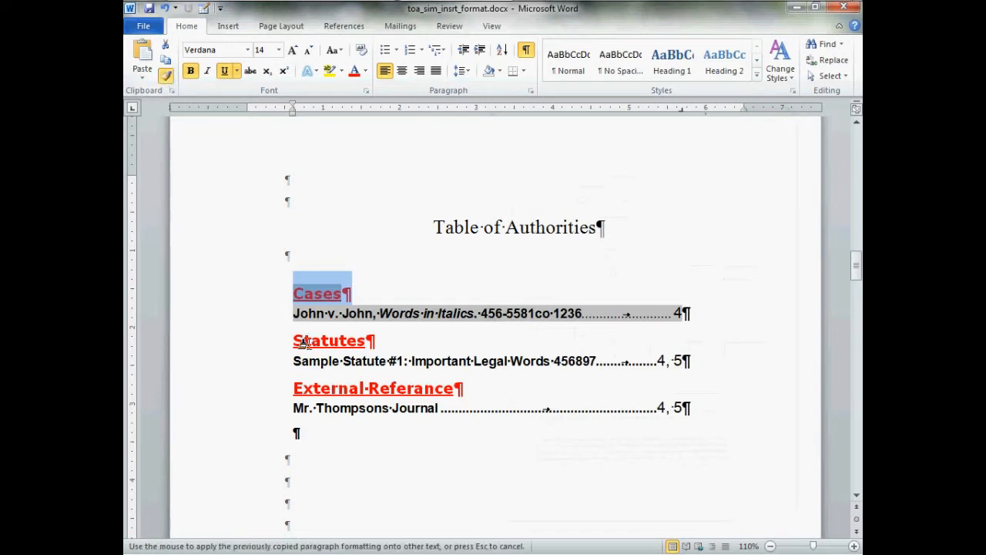
pyautogui.moveTo(305, 345)
pyautogui.mouseDown()
pyautogui.moveTo(383, 346)
pyautogui.moveTo(374, 352)
pyautogui.mouseUp()
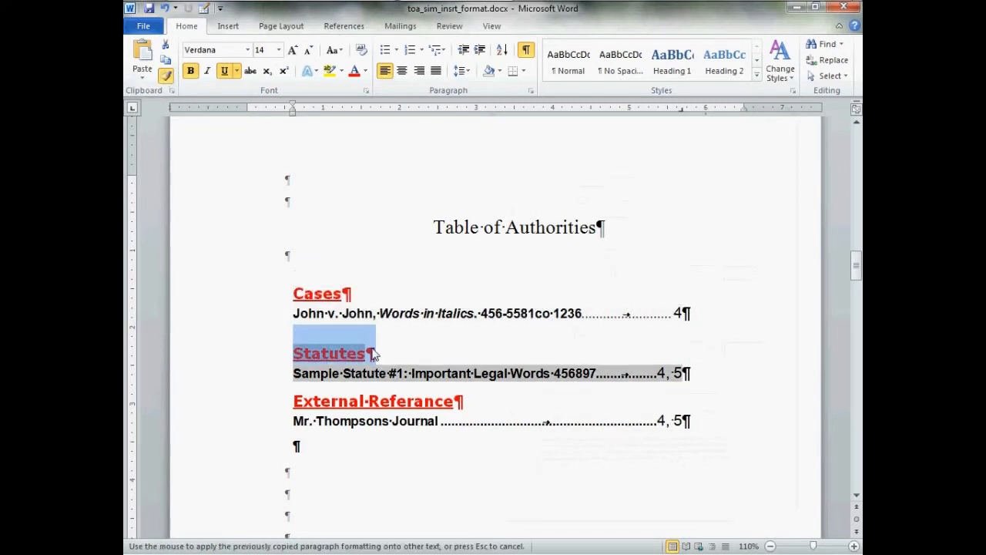
pyautogui.moveTo(303, 404); pyautogui.dragTo(466, 407)
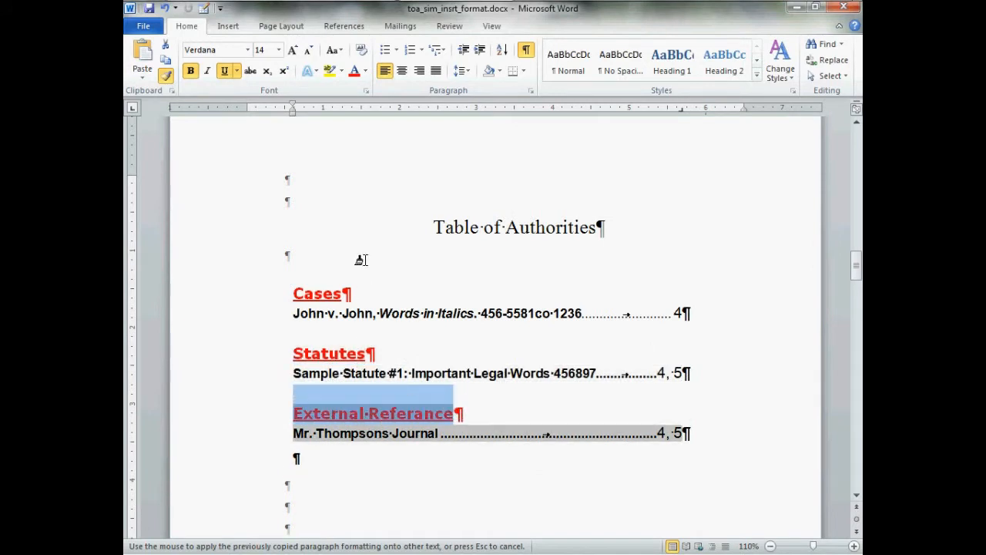
pyautogui.press('Escape')
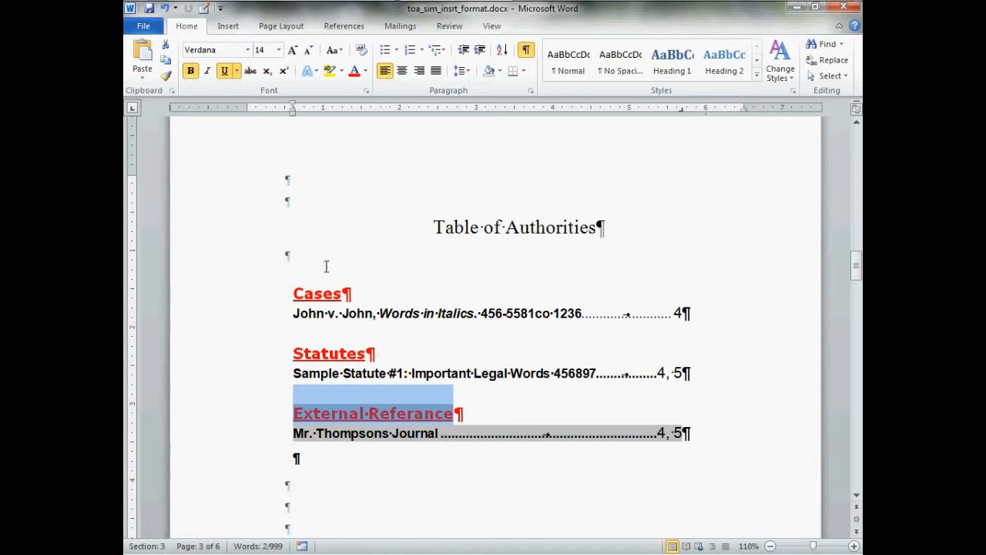
pyautogui.click(326, 266)
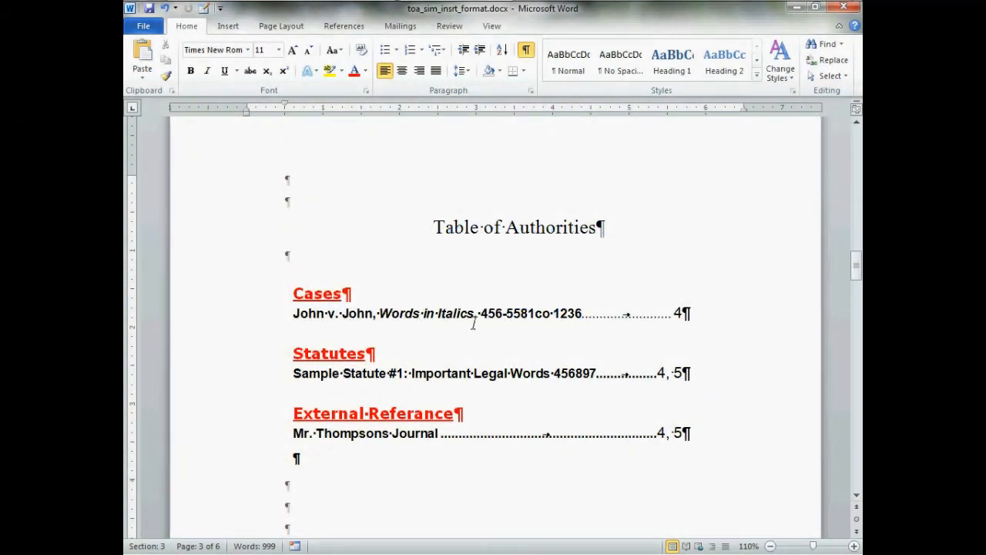
# Split the Cases entry after the comma following the case name and the Statutes entry after "Sample Statute #1:" onto new lines.
pyautogui.click(382, 320)
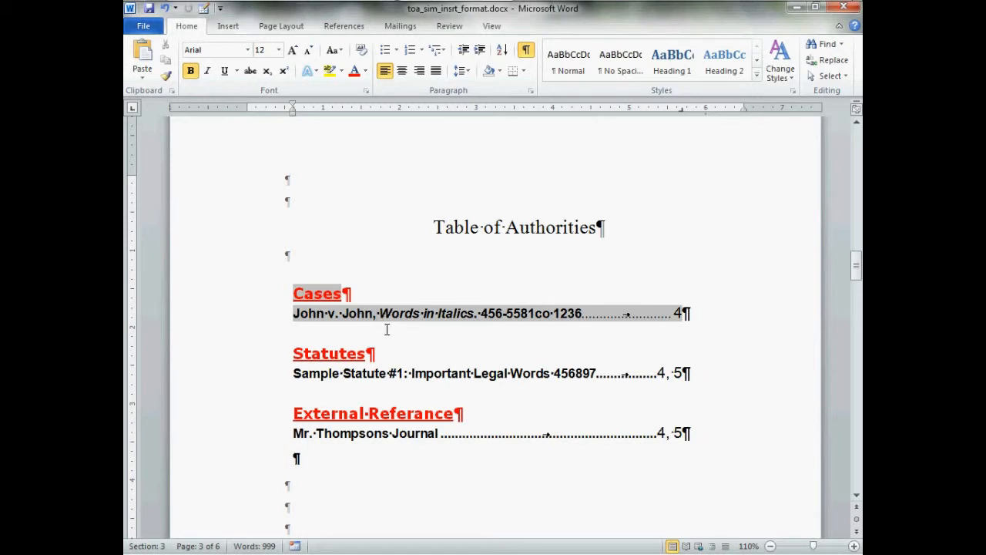
pyautogui.press('Return')
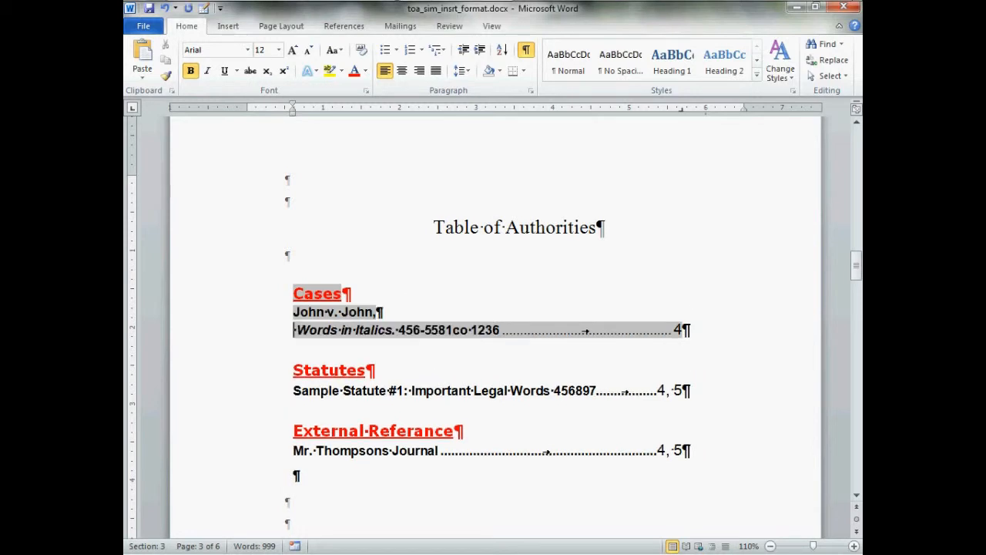
pyautogui.click(413, 401)
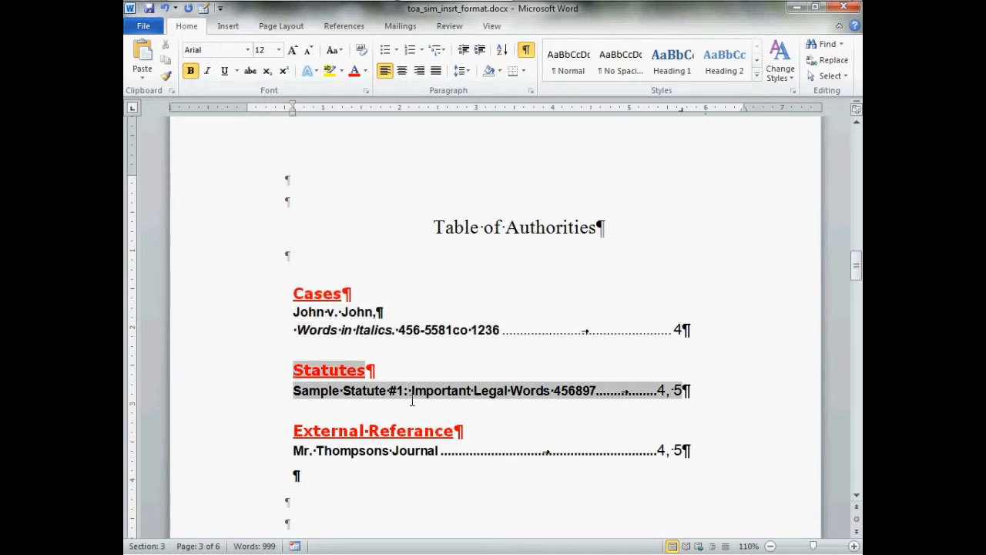
pyautogui.press('Return')
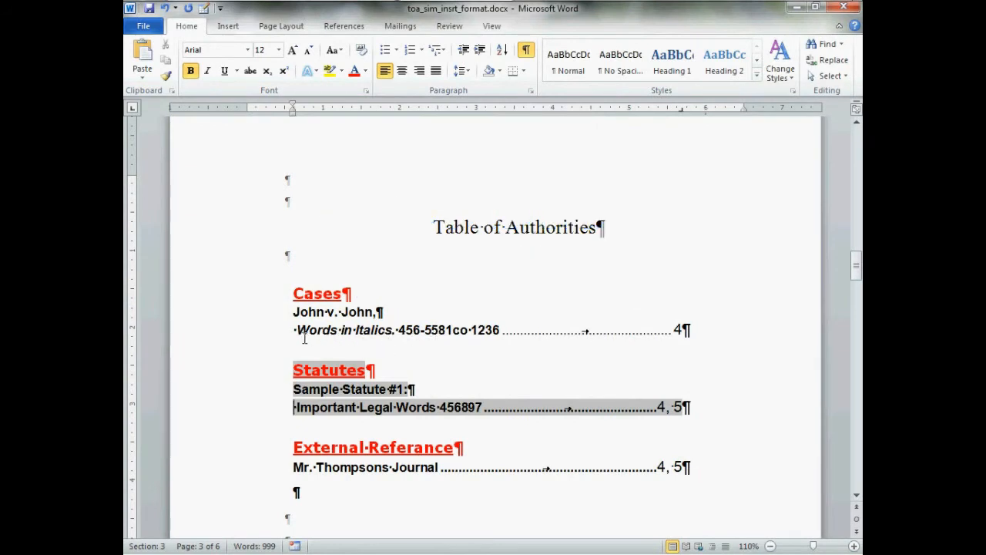
# Set the left indentation of the Cases entry's second line, starting "Words in Italics", to 0.9".
pyautogui.click(299, 337)
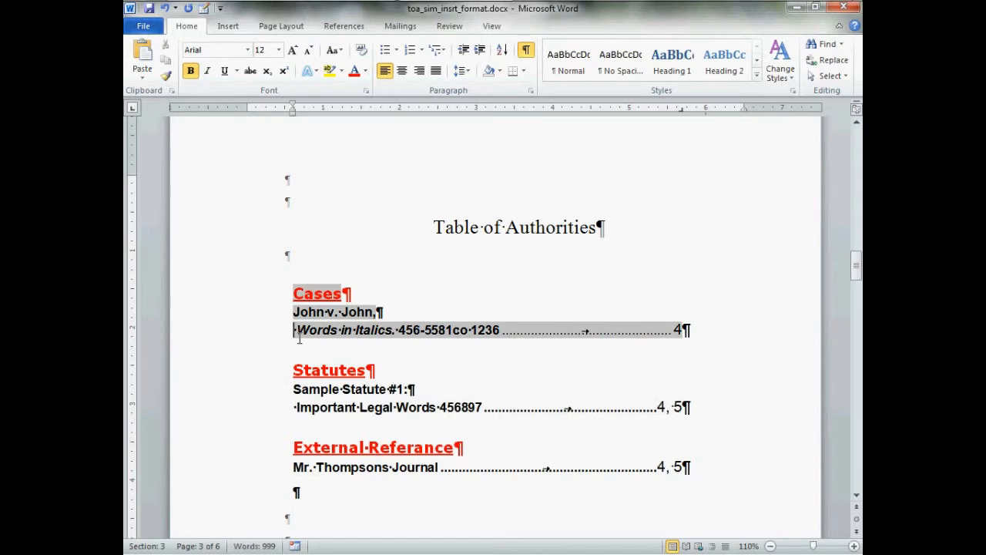
pyautogui.moveTo(299, 337); pyautogui.dragTo(692, 345)
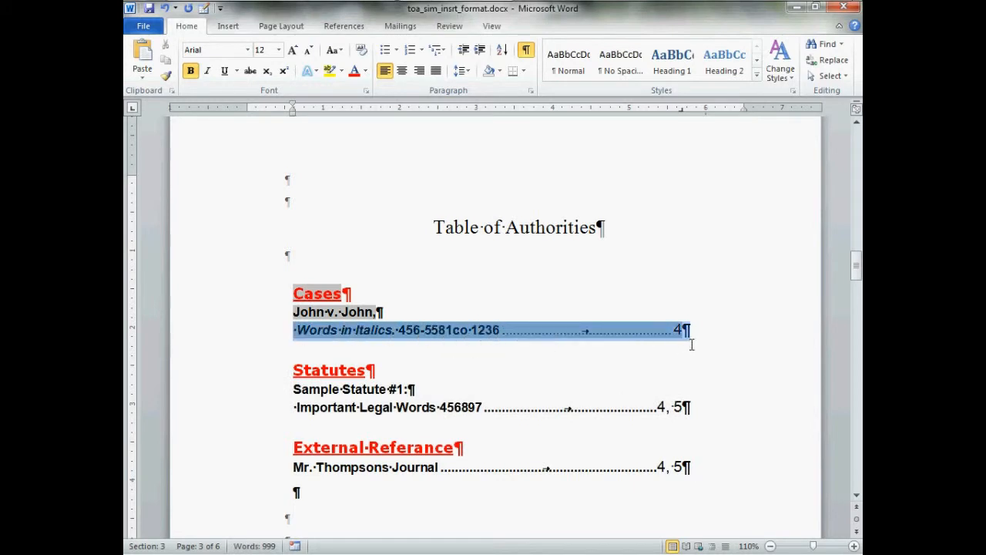
pyautogui.rightClick(636, 333)
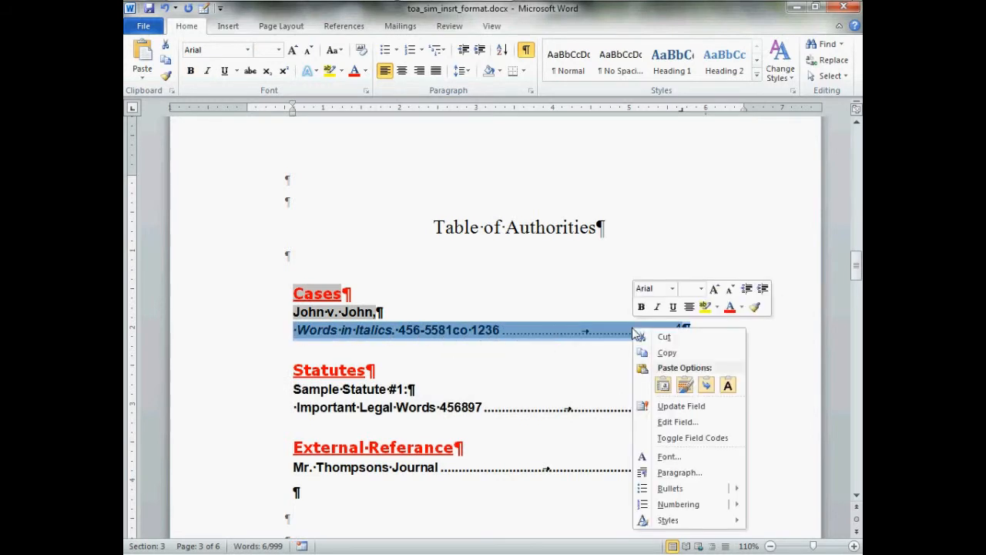
pyautogui.click(707, 473)
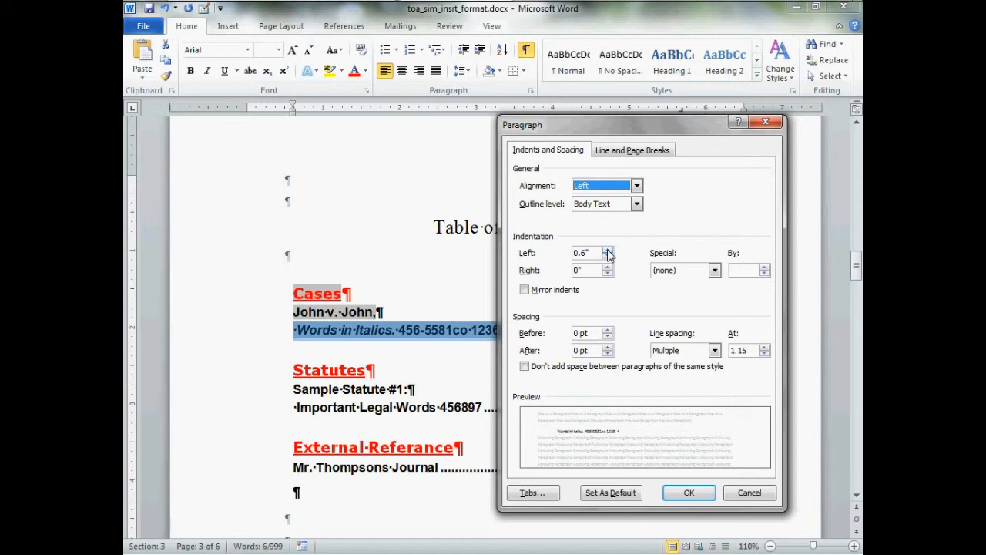
pyautogui.click(607, 251)
pyautogui.click(607, 251)
pyautogui.click(607, 251)
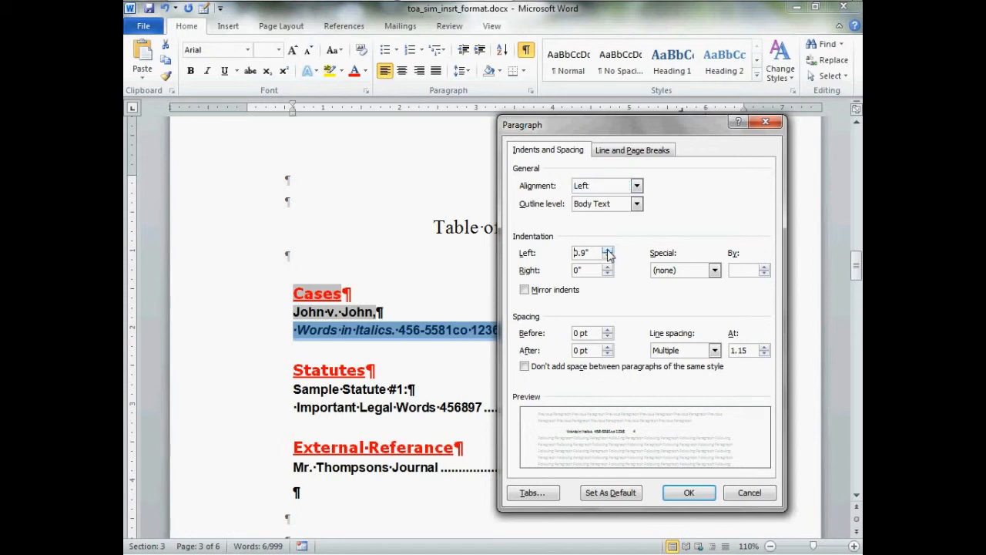
pyautogui.click(688, 494)
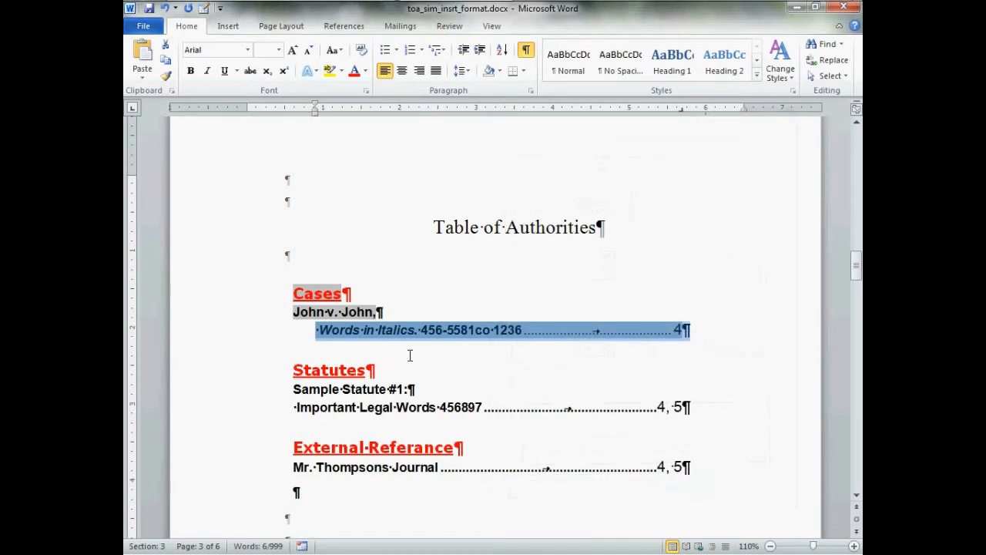
# Apply the indented Cases line's formatting to the "Important Legal Words" line, the External Referance entry and the whole Cases line with Format Painter, and deselect.
pyautogui.click(164, 78)
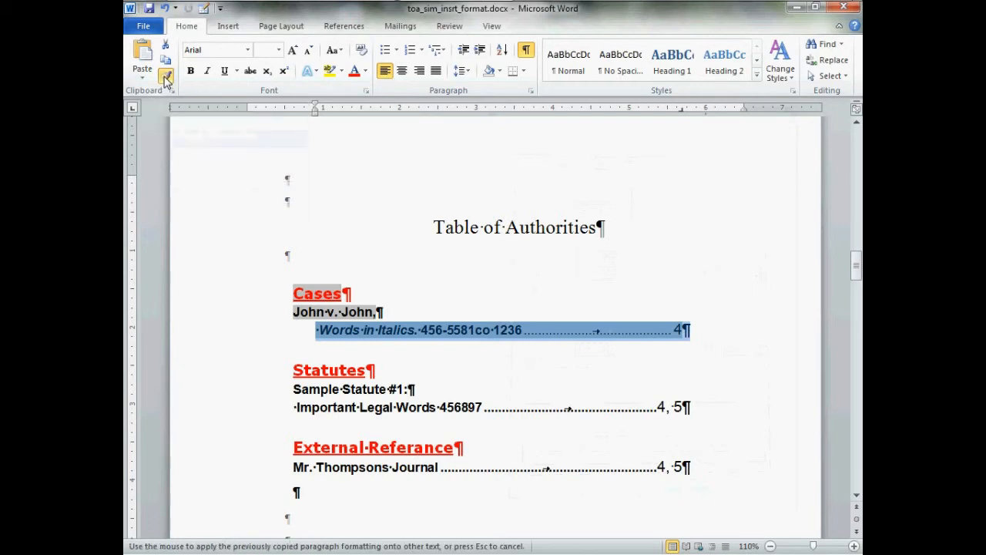
pyautogui.click(256, 417)
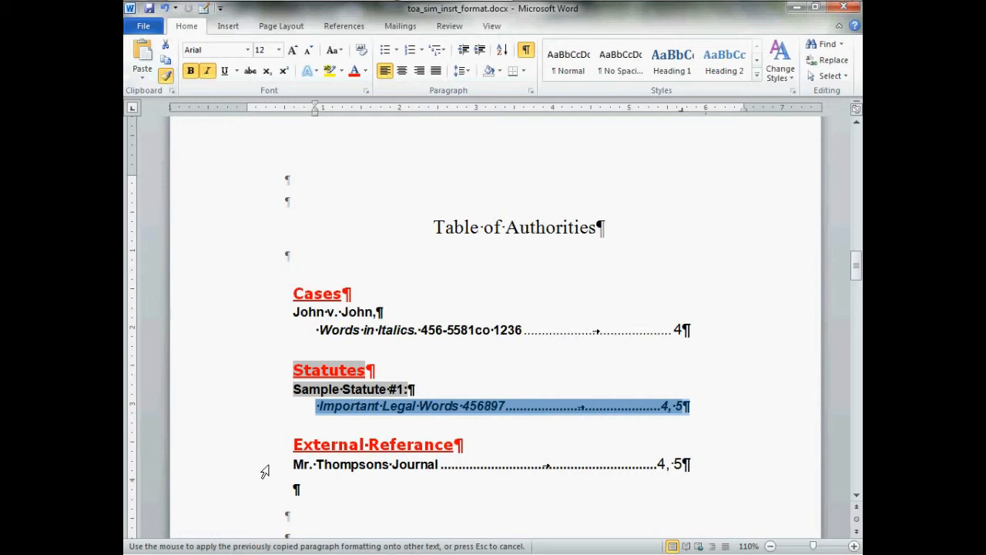
pyautogui.click(264, 472)
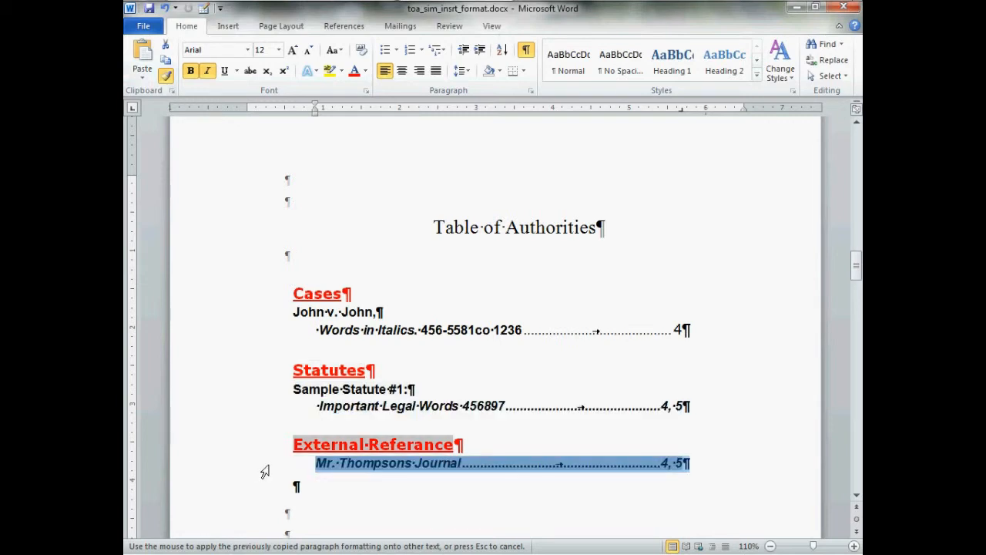
pyautogui.click(258, 341)
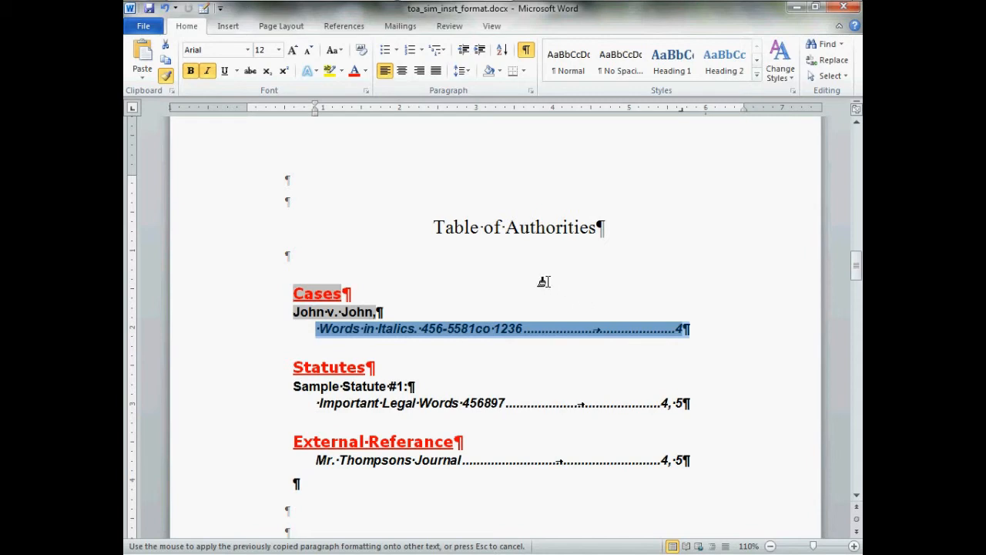
pyautogui.press('Escape')
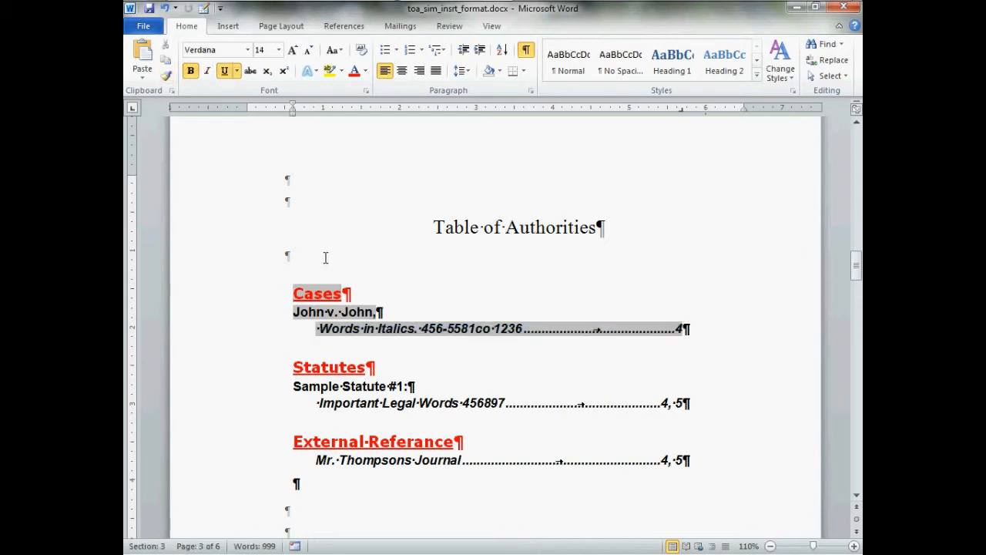
pyautogui.click(325, 258)
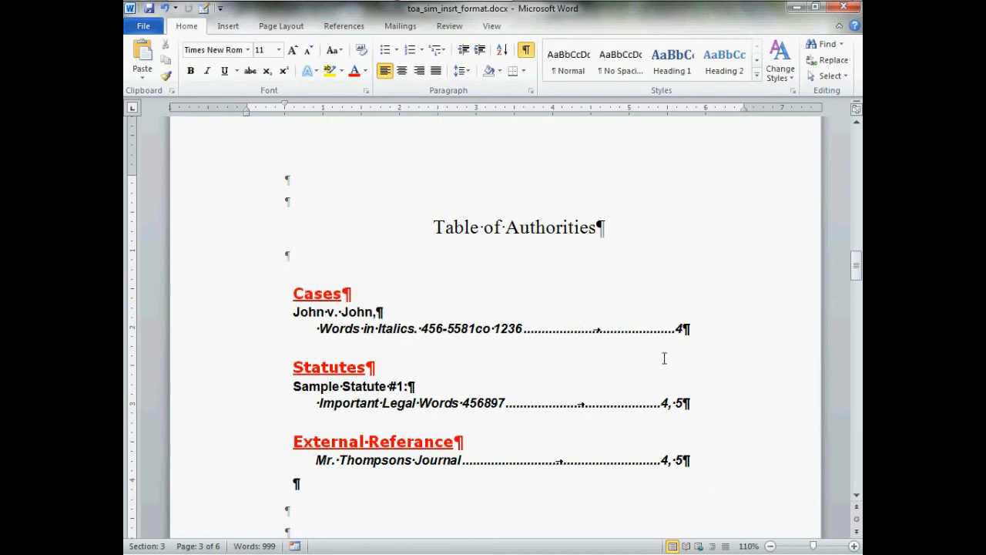
# Hide the paragraph marks and other formatting symbols, and show the table of authorities at 90% zoom.
pyautogui.click(527, 51)
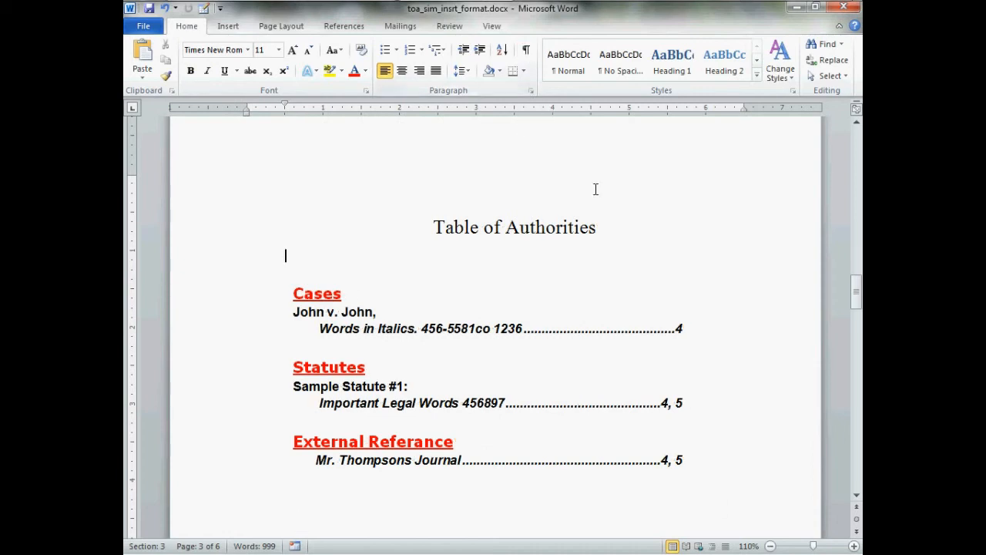
pyautogui.click(772, 545)
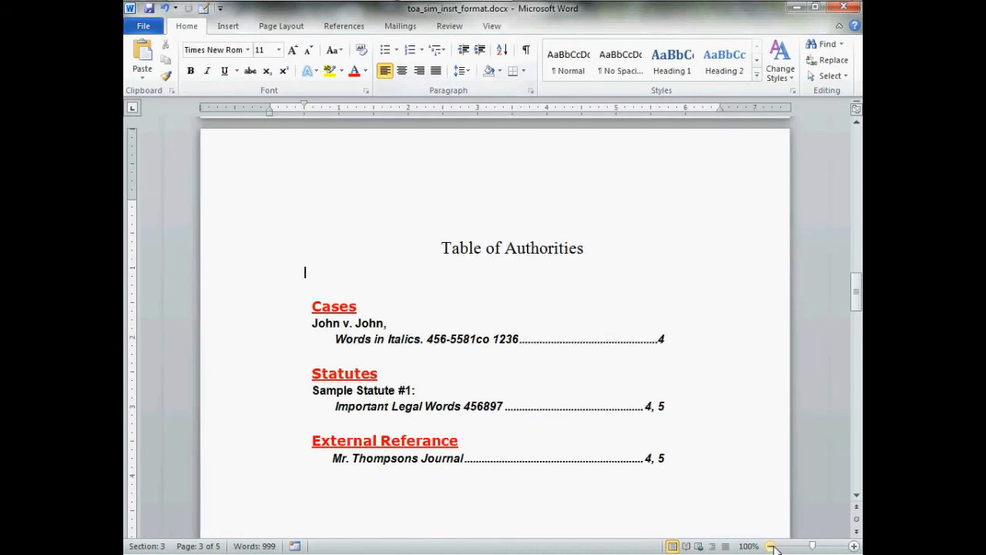
pyautogui.click(772, 544)
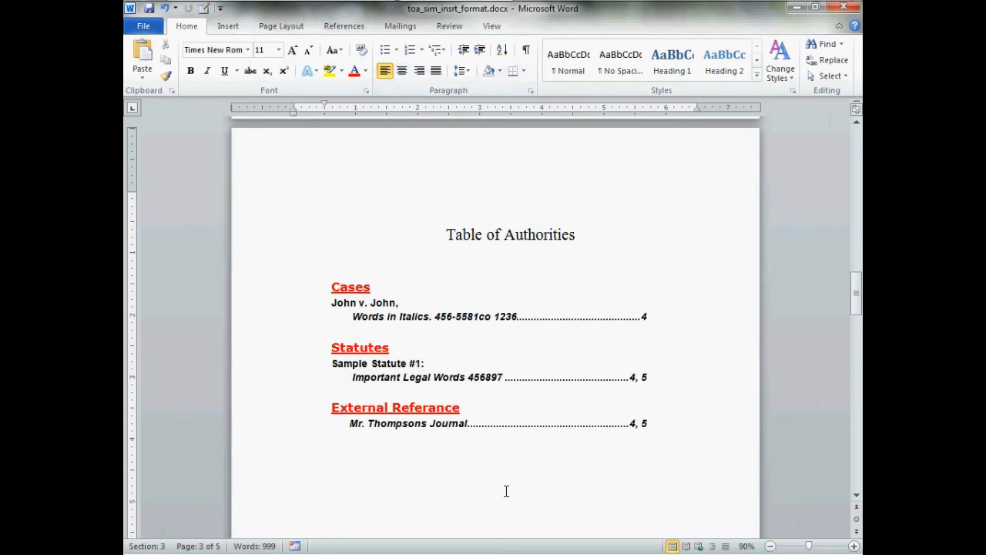